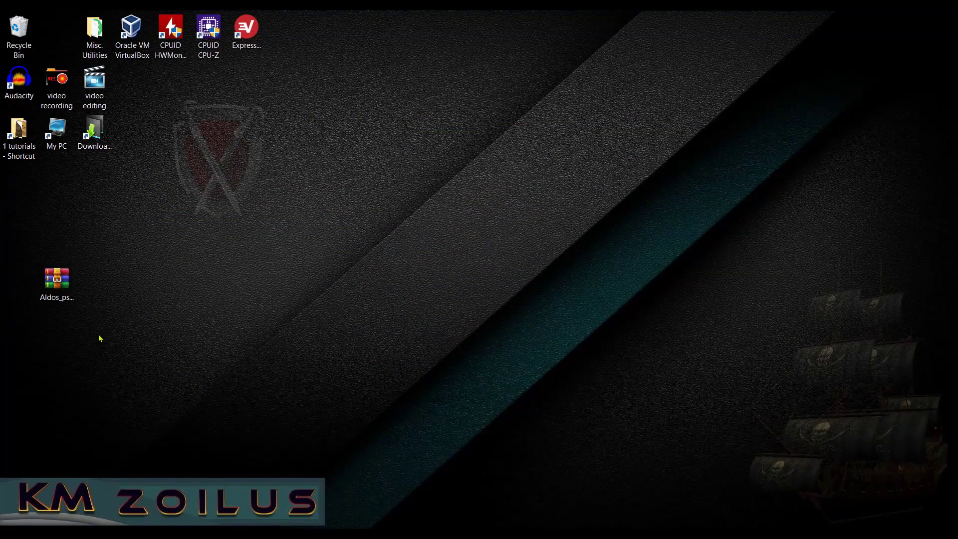
- Extract the ps3 tools Install folder from Aldos_ps3_tools_Install_KMZ.zip to the desktop and close the archive
{"action": "left_click", "coordinate": [59, 277]}
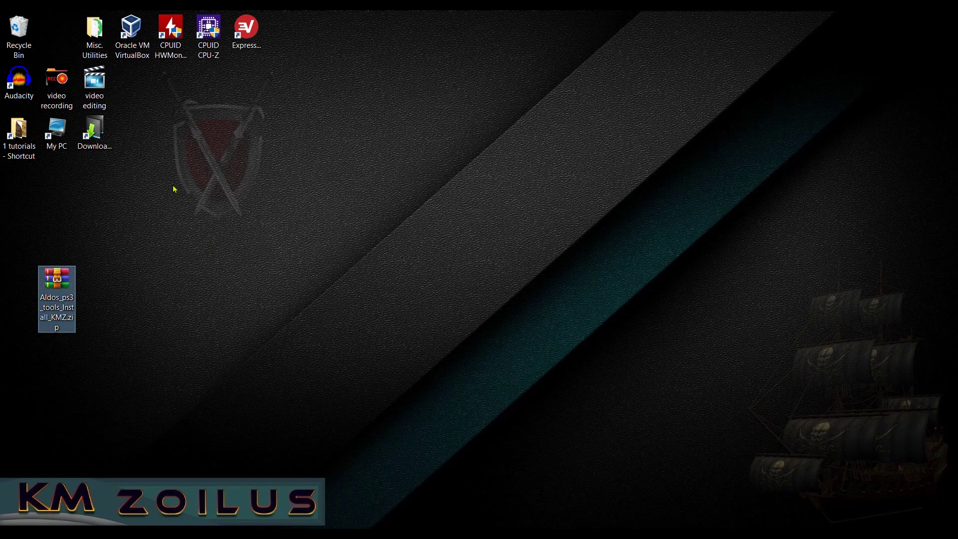
{"action": "double_click", "coordinate": [60, 288]}
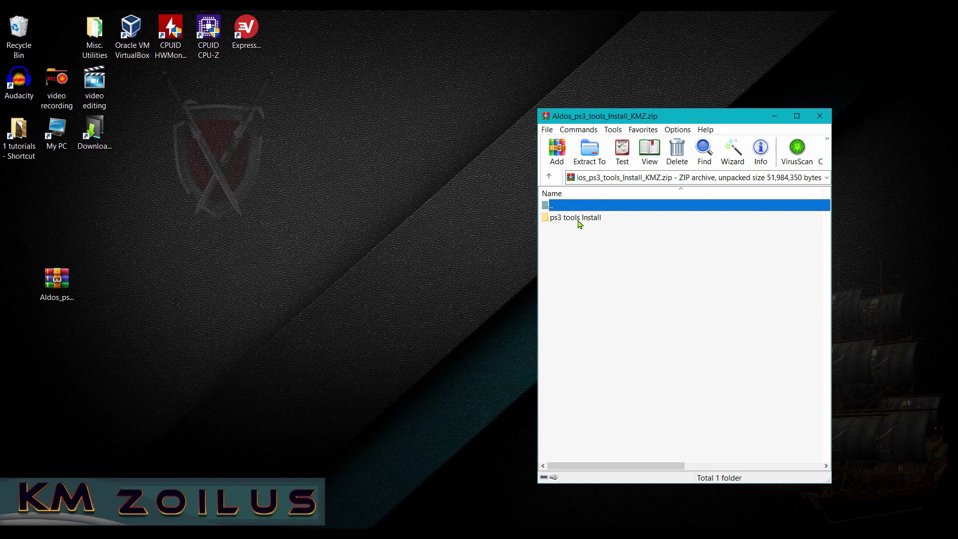
{"action": "left_click_drag", "start_coordinate": [579, 223], "coordinate": [439, 205]}
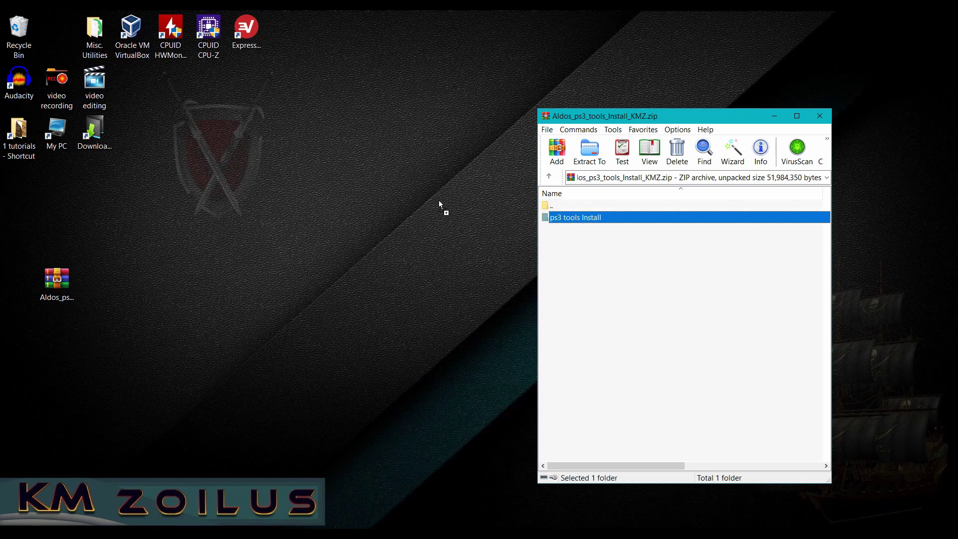
{"action": "left_click_drag", "start_coordinate": [280, 206], "coordinate": [280, 206]}
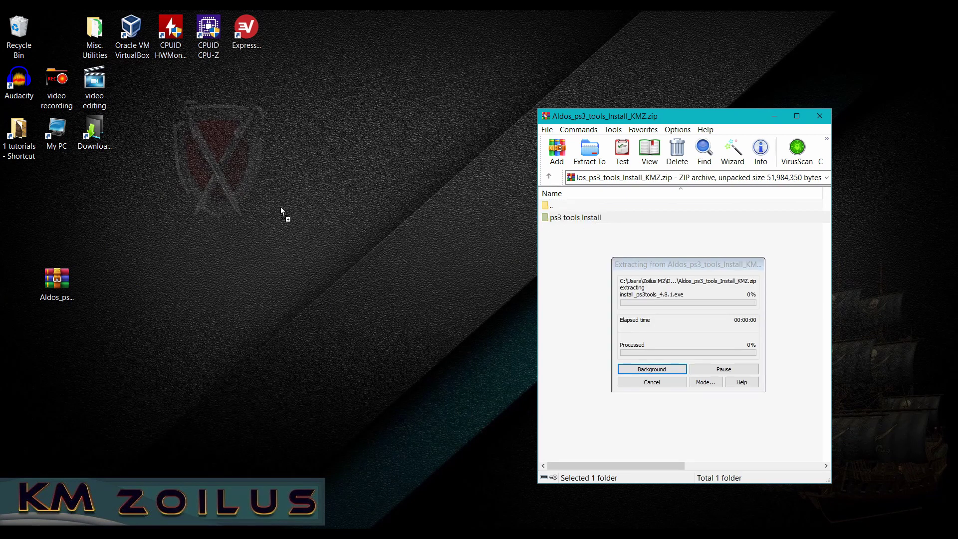
{"action": "left_click", "coordinate": [819, 117]}
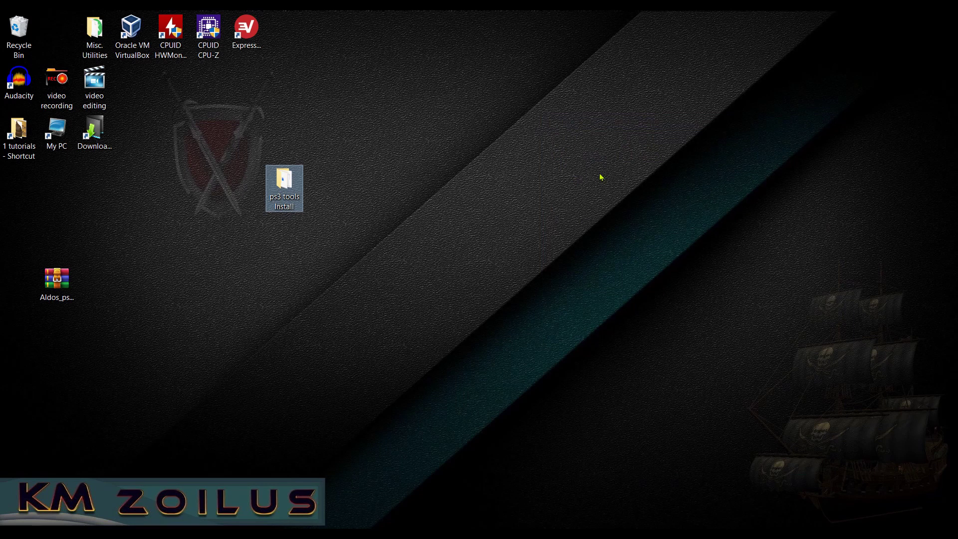
- Open the extracted ps3 tools Install folder, view How to install Aldos PS3Tools 4.81.txt, and return to the folder
{"action": "double_click", "coordinate": [284, 177]}
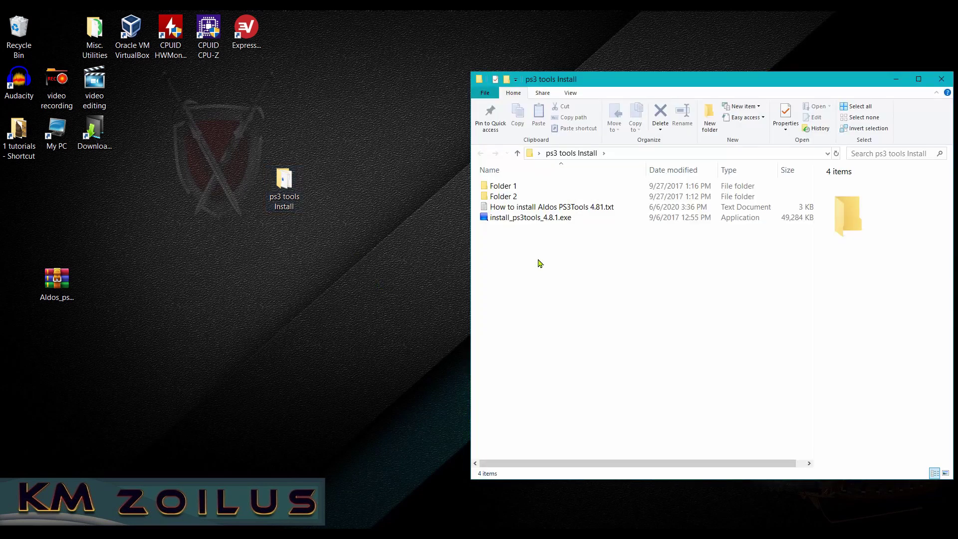
{"action": "double_click", "coordinate": [585, 209]}
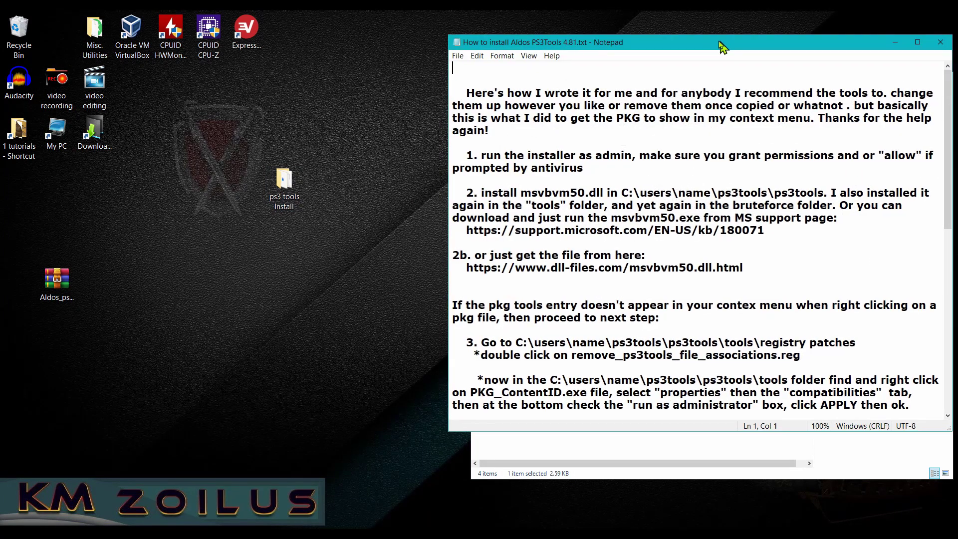
{"action": "left_click_drag", "start_coordinate": [722, 46], "coordinate": [739, 48]}
{"action": "left_click", "coordinate": [615, 457]}
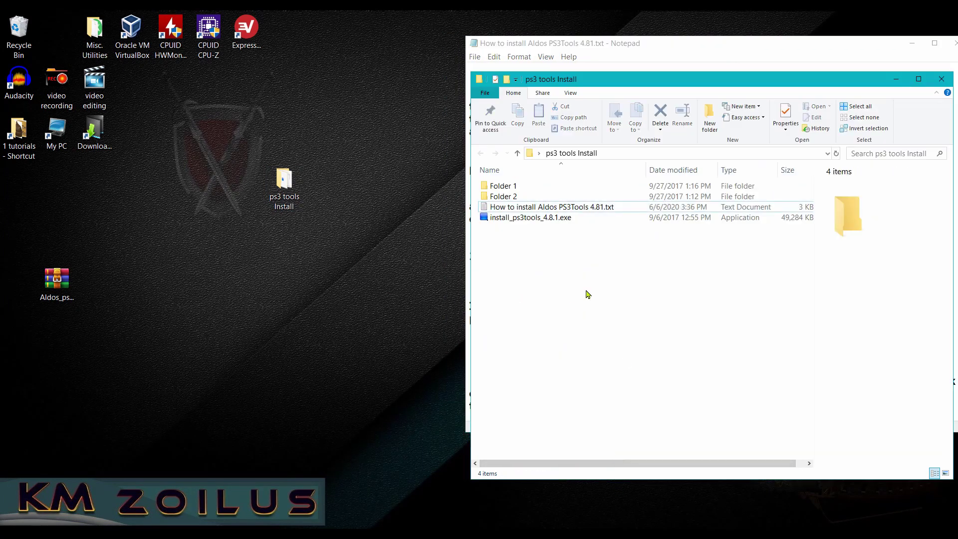
- Try to launch the install_ps3tools_4.8.1.exe installer from the ps3 tools Install folder
{"action": "left_click", "coordinate": [556, 220]}
{"action": "right_click", "coordinate": [555, 219]}
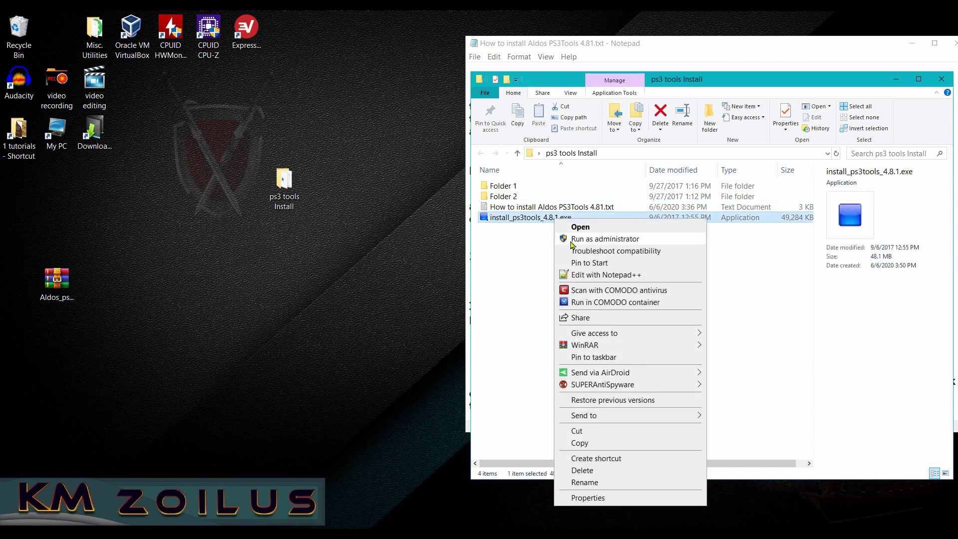
{"action": "left_click", "coordinate": [517, 306]}
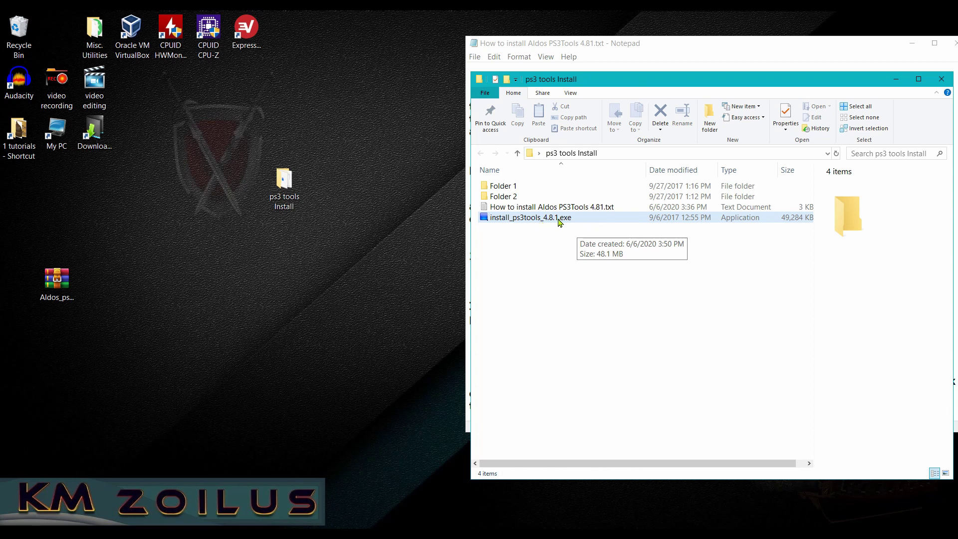
{"action": "double_click", "coordinate": [567, 222]}
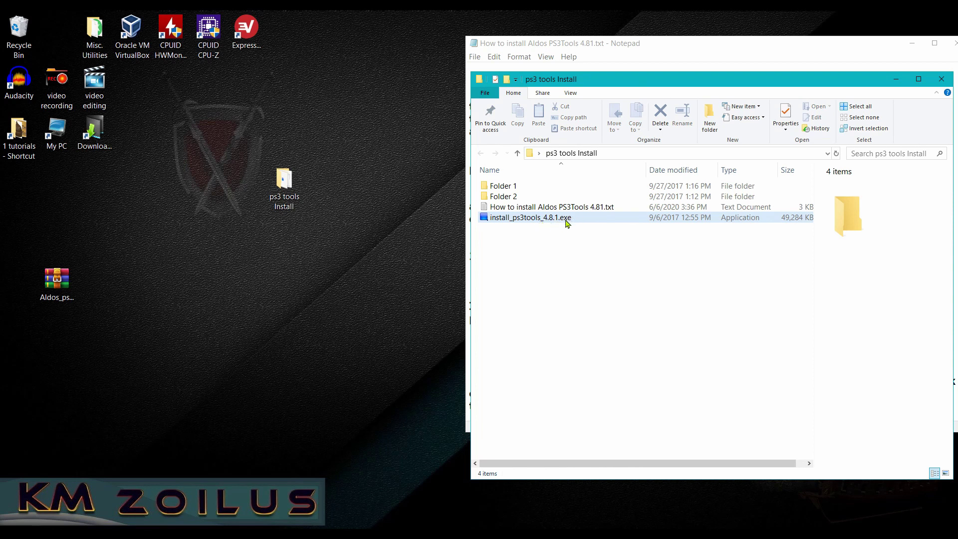
- Switch to the web browser, review the included tools on the PSX-Place PS3 Tools Collection page, and minimize the browser
{"action": "left_click", "coordinate": [355, 524]}
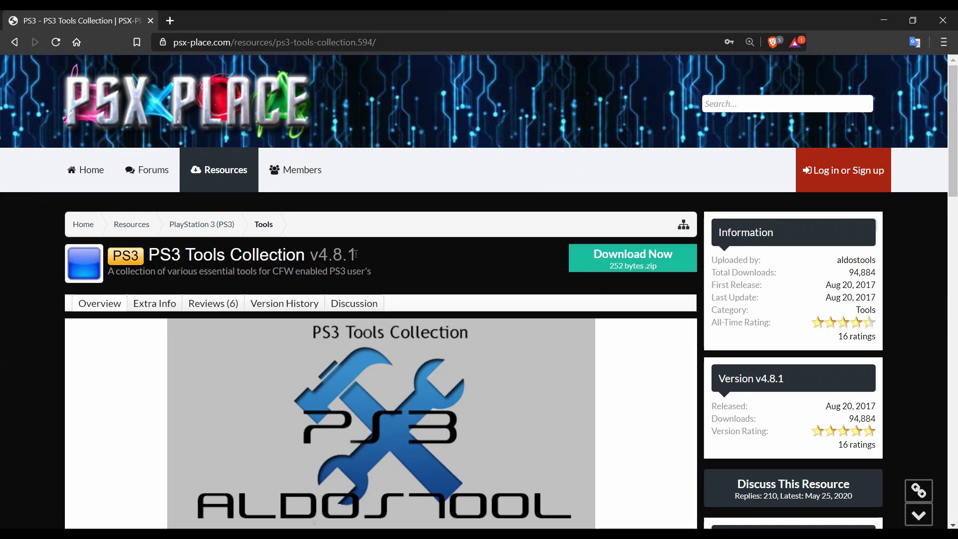
{"action": "scroll", "coordinate": [420, 269], "scroll_direction": "down", "scroll_amount": 8}
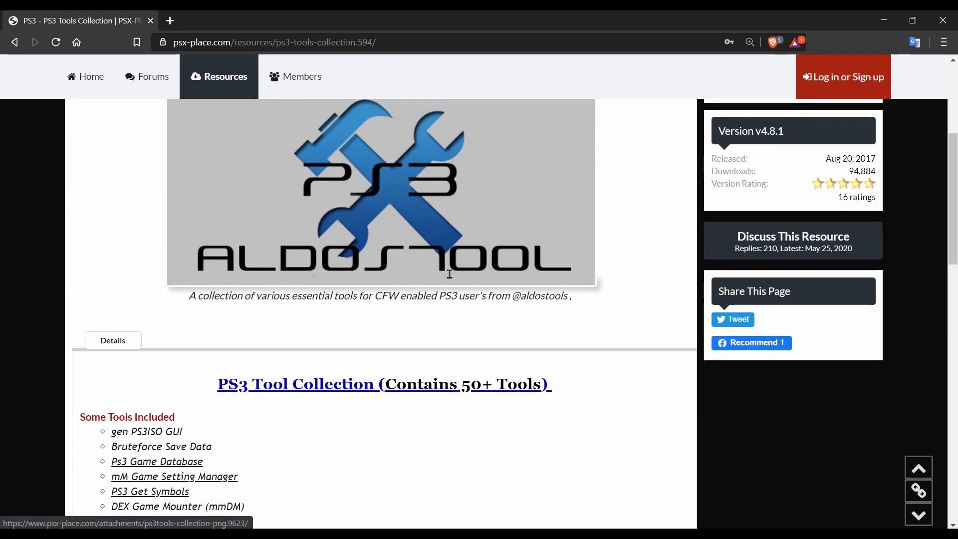
{"action": "scroll", "coordinate": [504, 345], "scroll_direction": "down", "scroll_amount": 3}
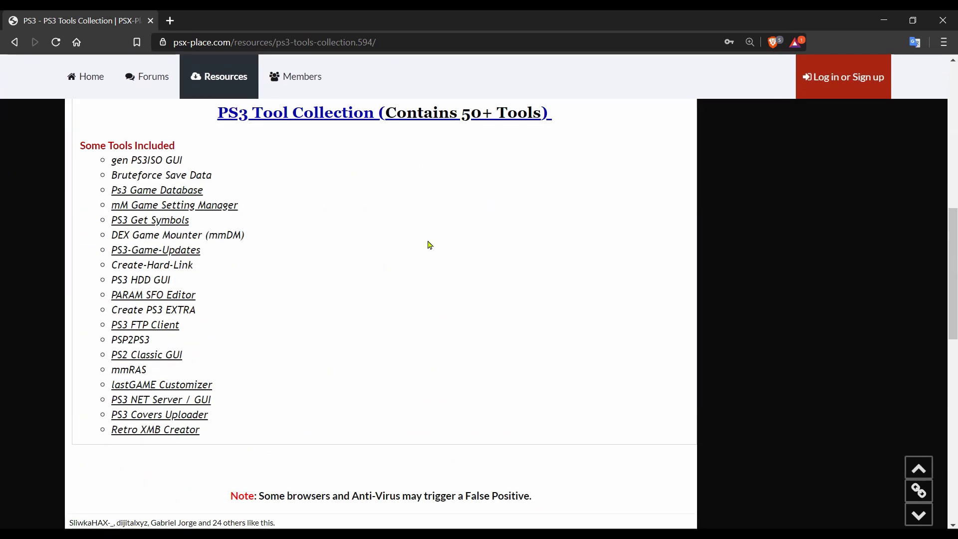
{"action": "left_click", "coordinate": [884, 20]}
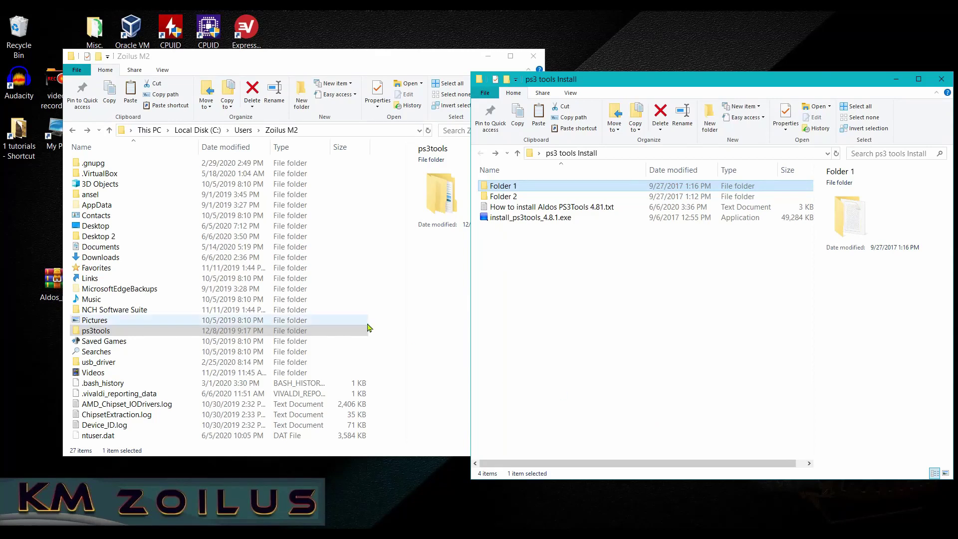
- Open the inner ps3tools folder inside the ps3tools installation folder of the user directory
{"action": "left_click", "coordinate": [318, 334]}
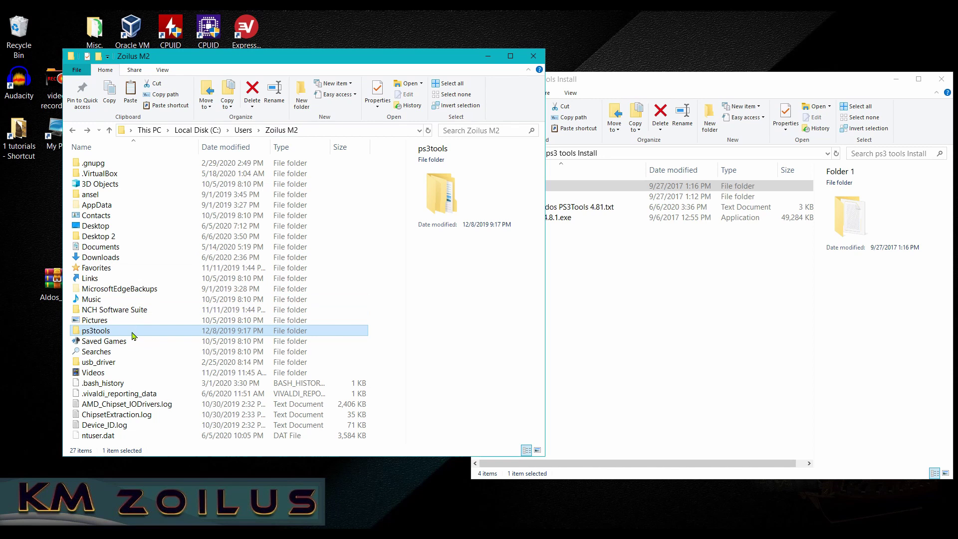
{"action": "double_click", "coordinate": [106, 332]}
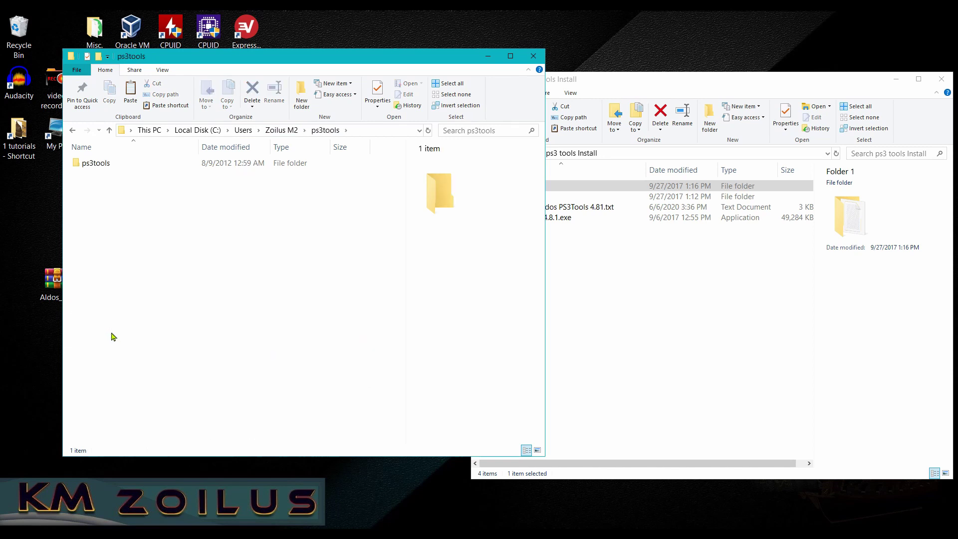
{"action": "double_click", "coordinate": [100, 165]}
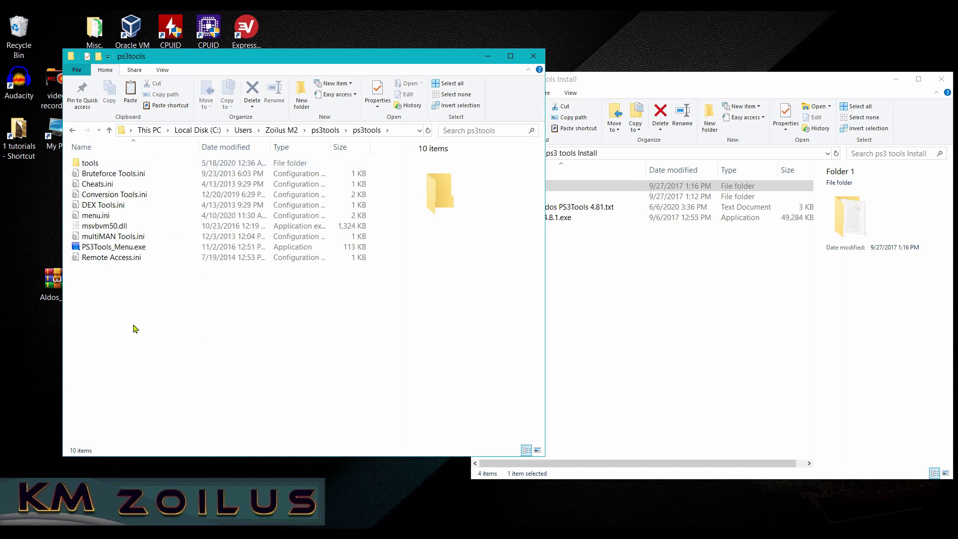
- Open Folder 1 in the ps3 tools Install folder and copy msvbvm50.dll
{"action": "left_click", "coordinate": [585, 347]}
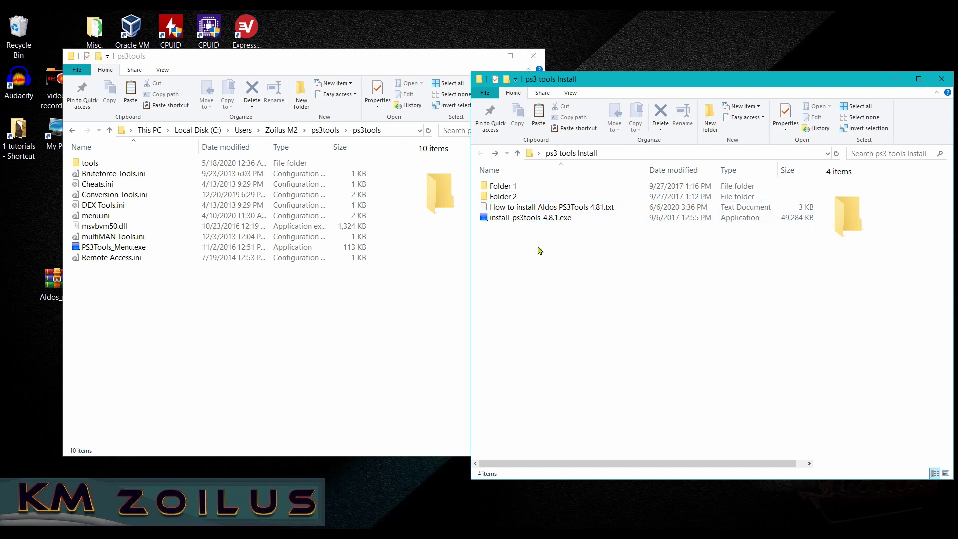
{"action": "double_click", "coordinate": [510, 189]}
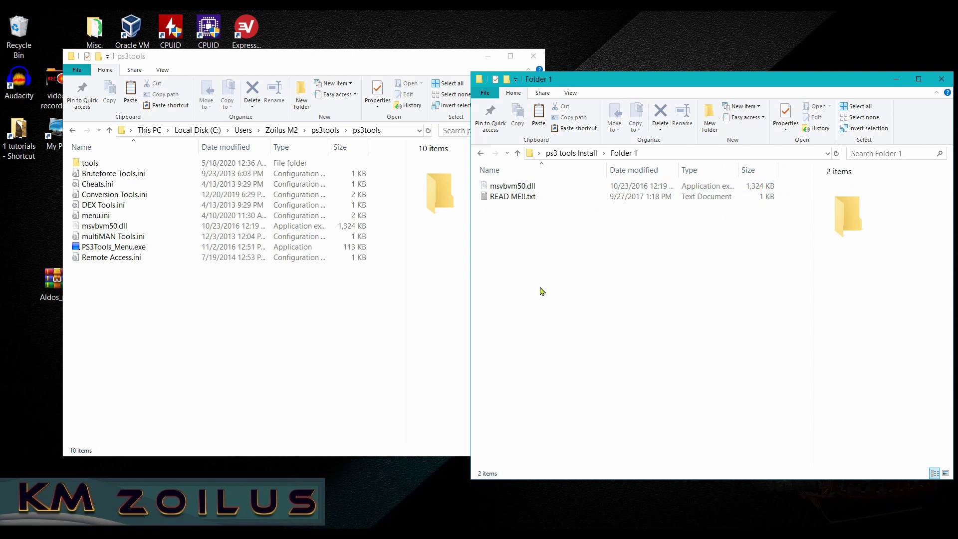
{"action": "mouse_move", "coordinate": [504, 191]}
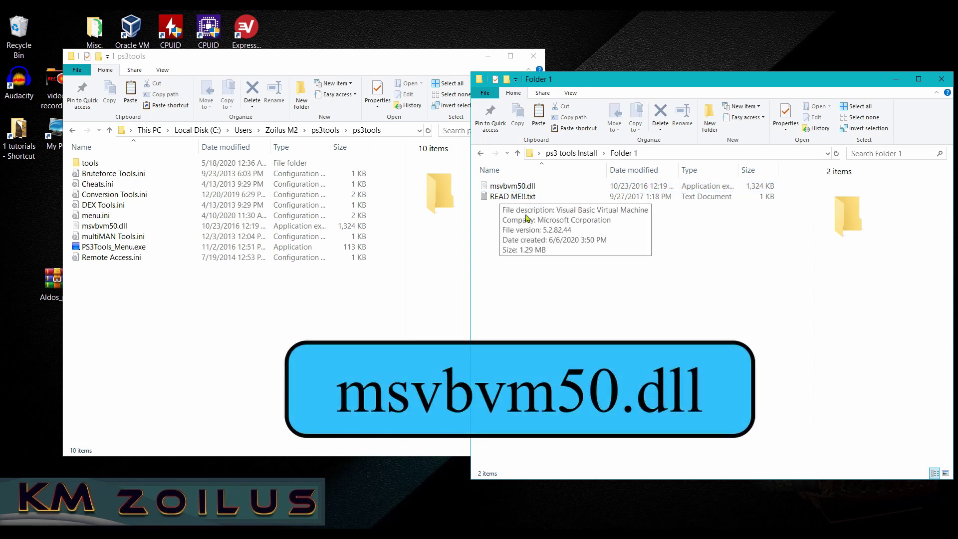
{"action": "left_click", "coordinate": [516, 187]}
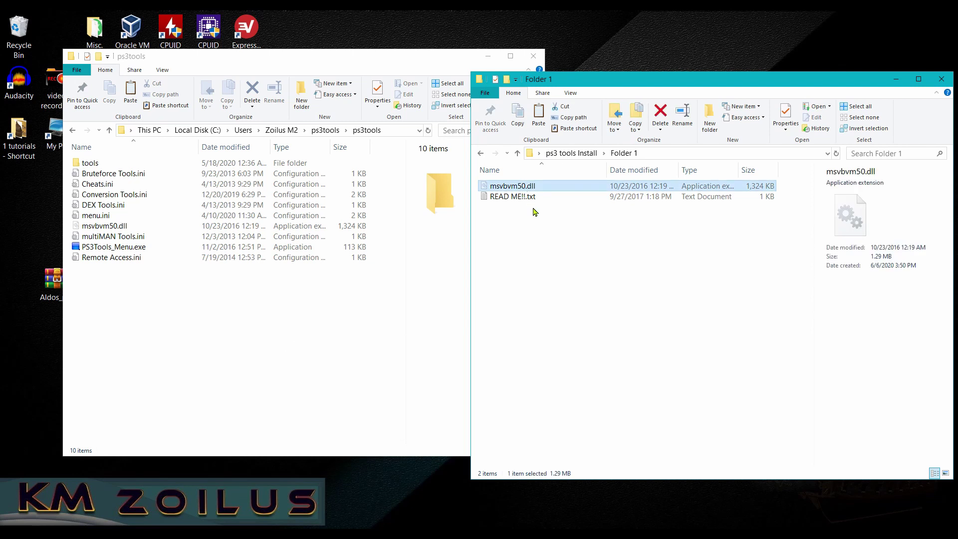
{"action": "mouse_move", "coordinate": [525, 195]}
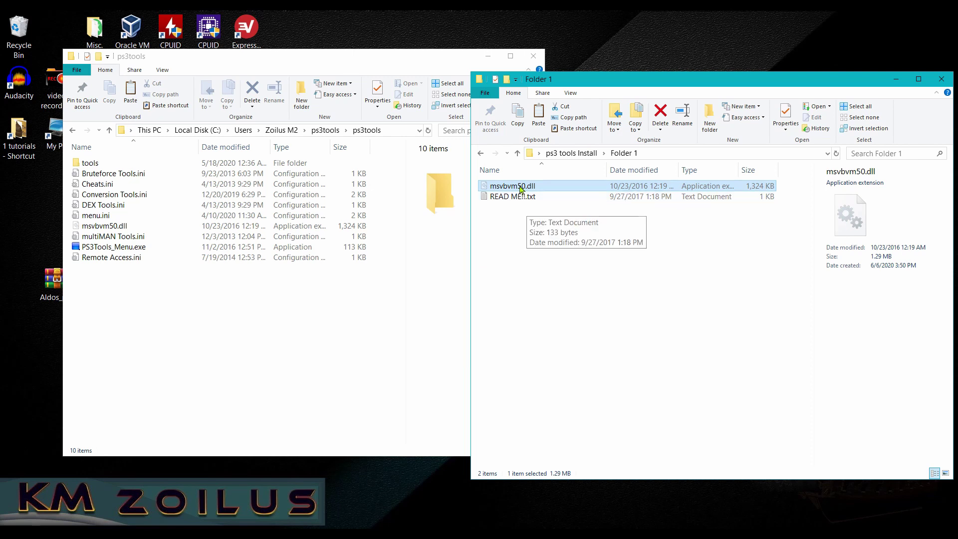
{"action": "right_click", "coordinate": [519, 191]}
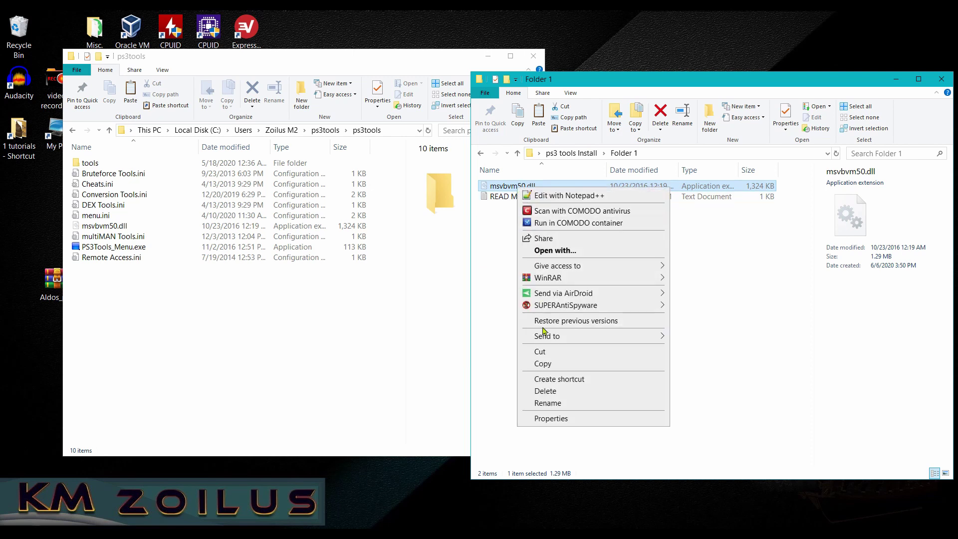
{"action": "left_click", "coordinate": [548, 365]}
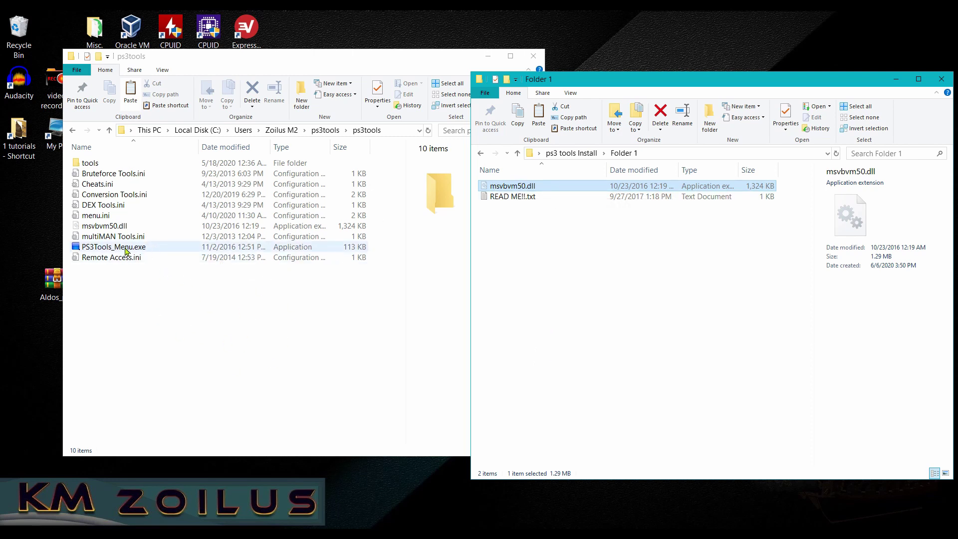
- Locate msvbvm50.dll in the inner ps3tools folder, its tools subfolder, and the BruteforceSaveData folder
{"action": "left_click", "coordinate": [120, 226]}
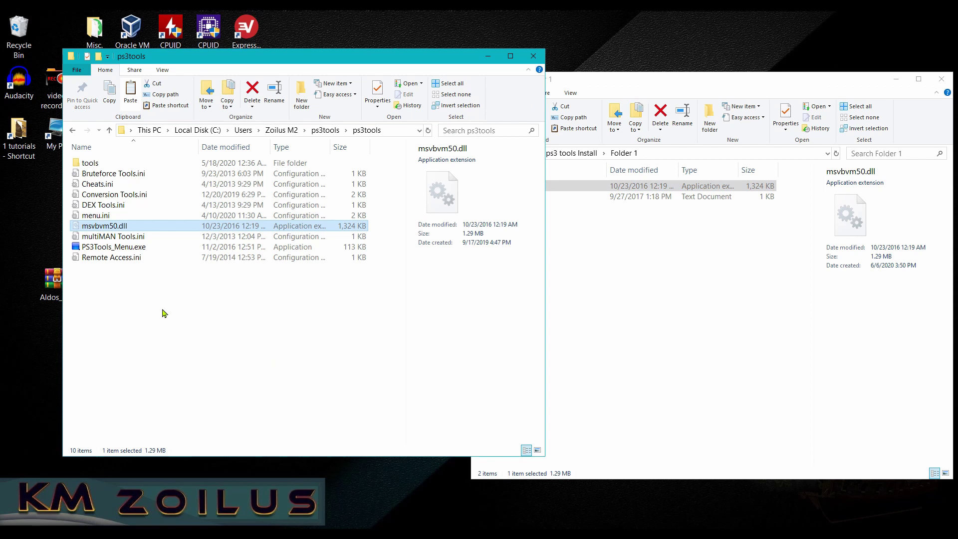
{"action": "double_click", "coordinate": [110, 163]}
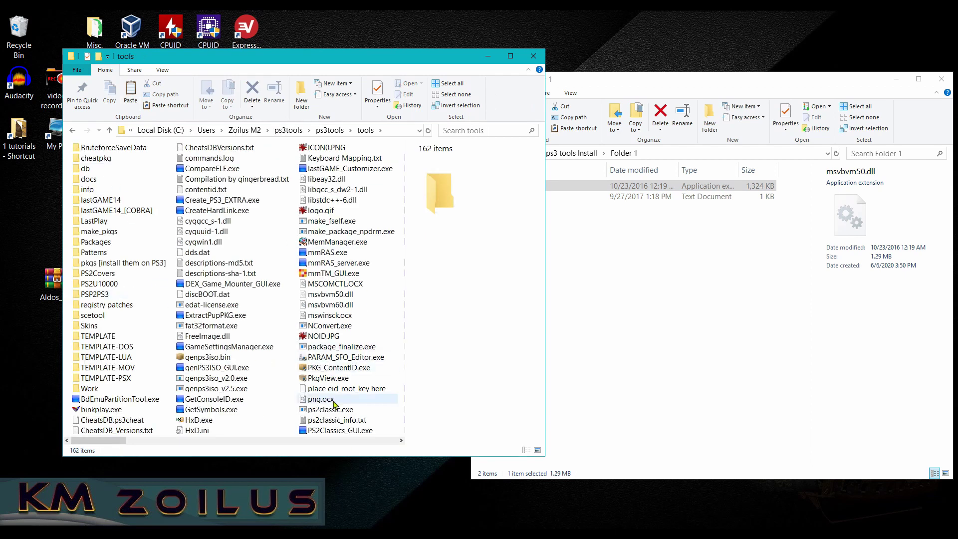
{"action": "left_click", "coordinate": [346, 298]}
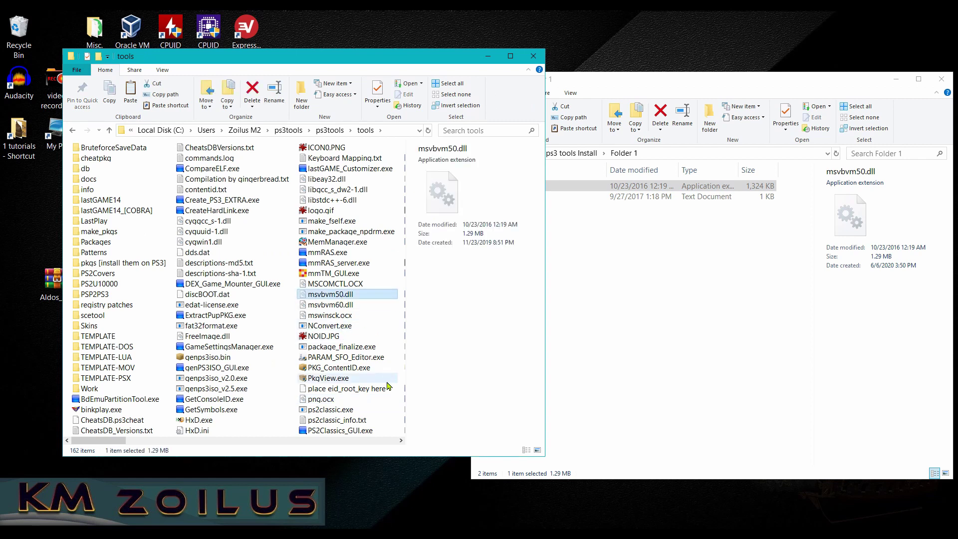
{"action": "double_click", "coordinate": [119, 147]}
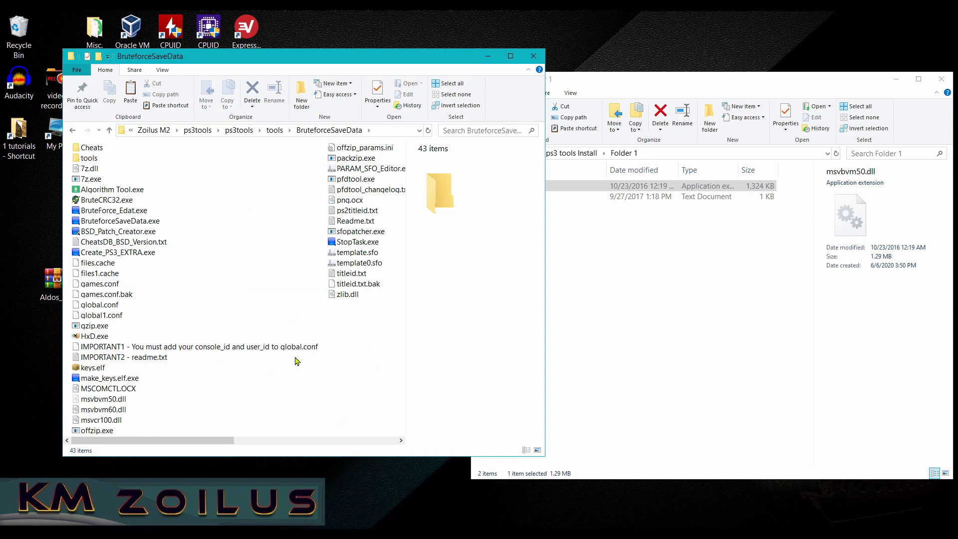
{"action": "left_click", "coordinate": [142, 399]}
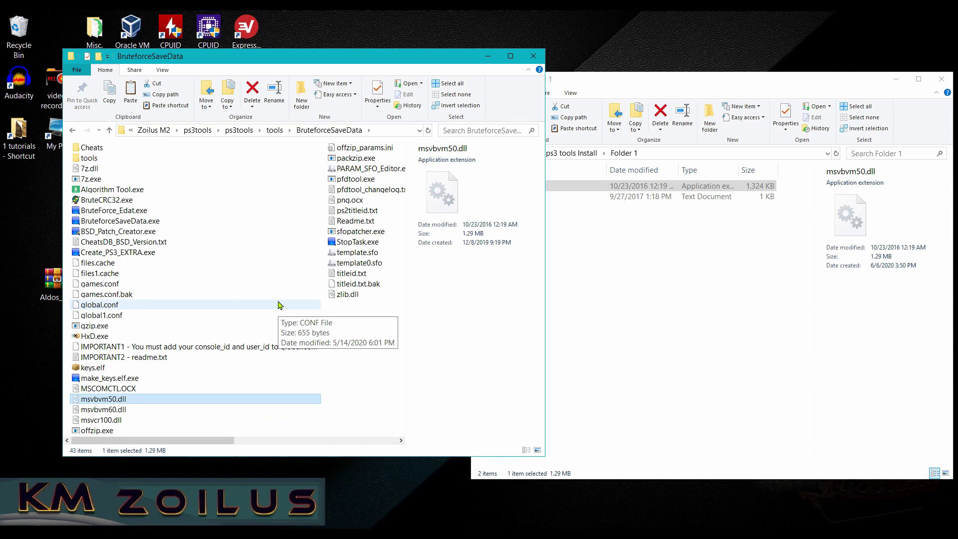
- Open Folder 2 in the ps3 tools Install folder and examine libgcc_s_dw2-1.dll, libz-1.dll and make_self_wc.exe
{"action": "left_click", "coordinate": [613, 312]}
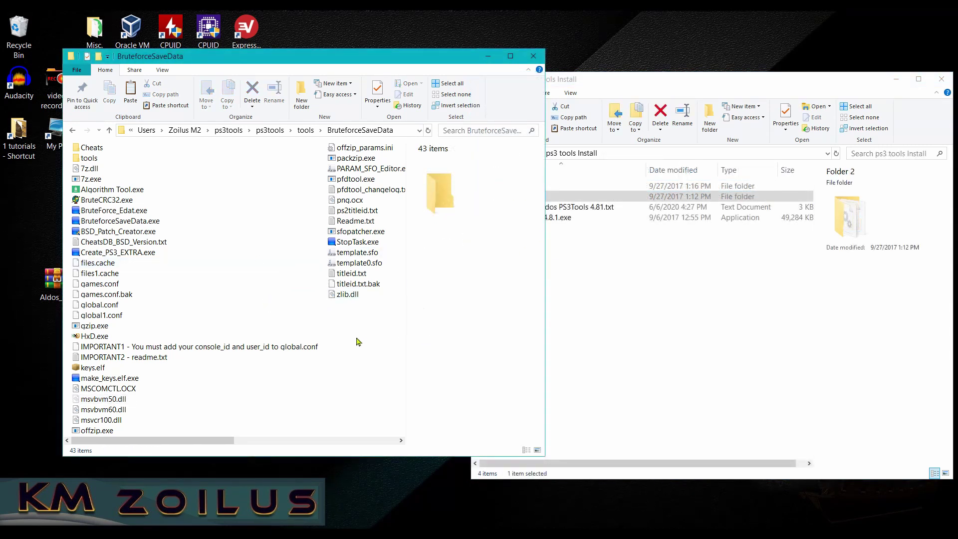
{"action": "left_click", "coordinate": [618, 356]}
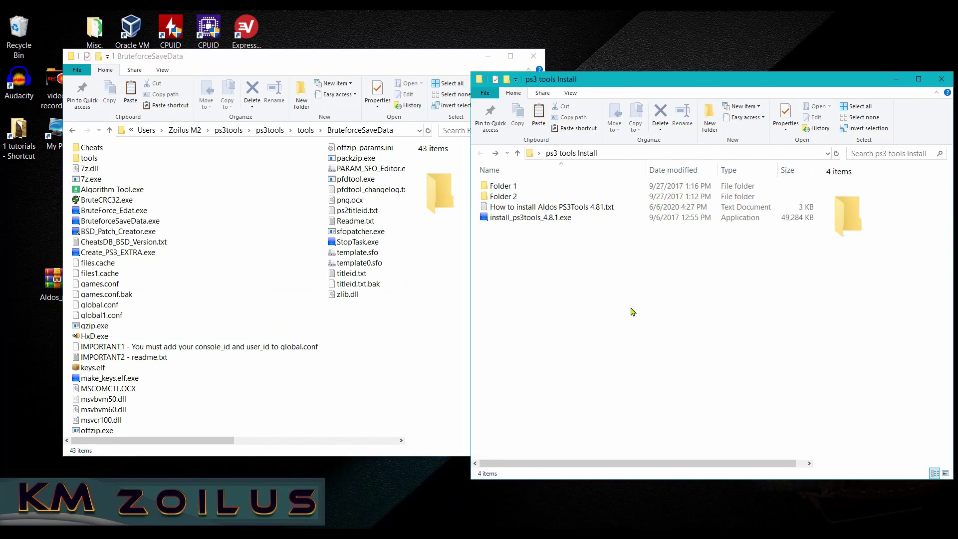
{"action": "double_click", "coordinate": [513, 198]}
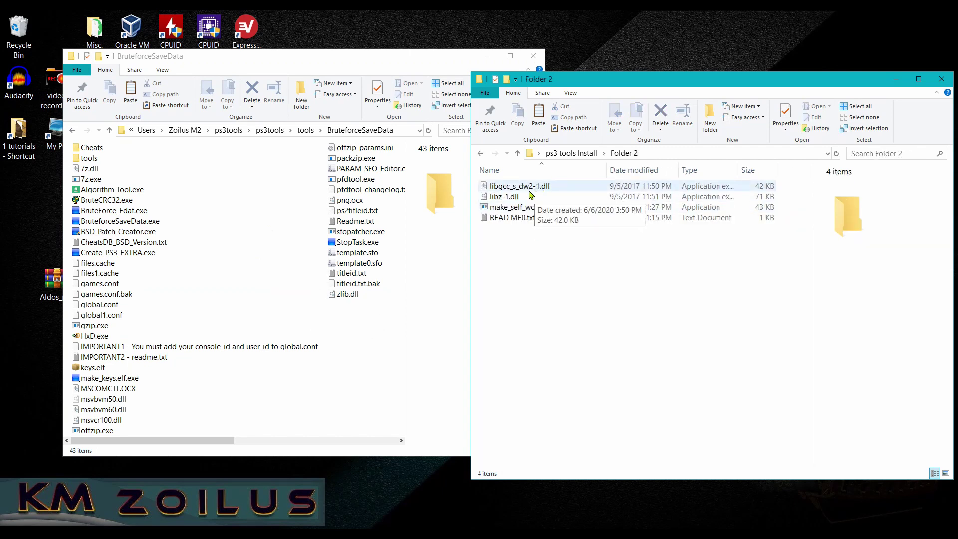
{"action": "left_click", "coordinate": [541, 188]}
{"action": "left_click", "coordinate": [516, 197]}
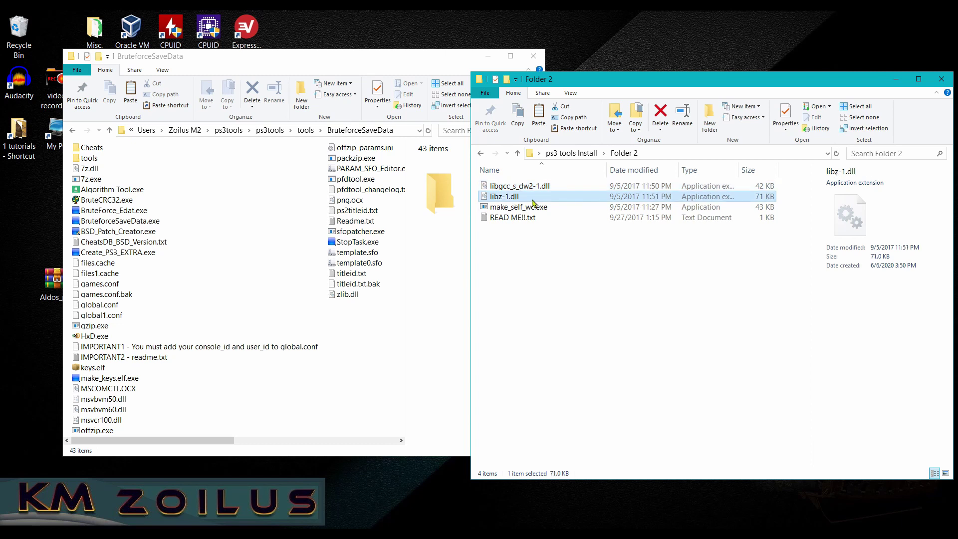
{"action": "left_click", "coordinate": [541, 208]}
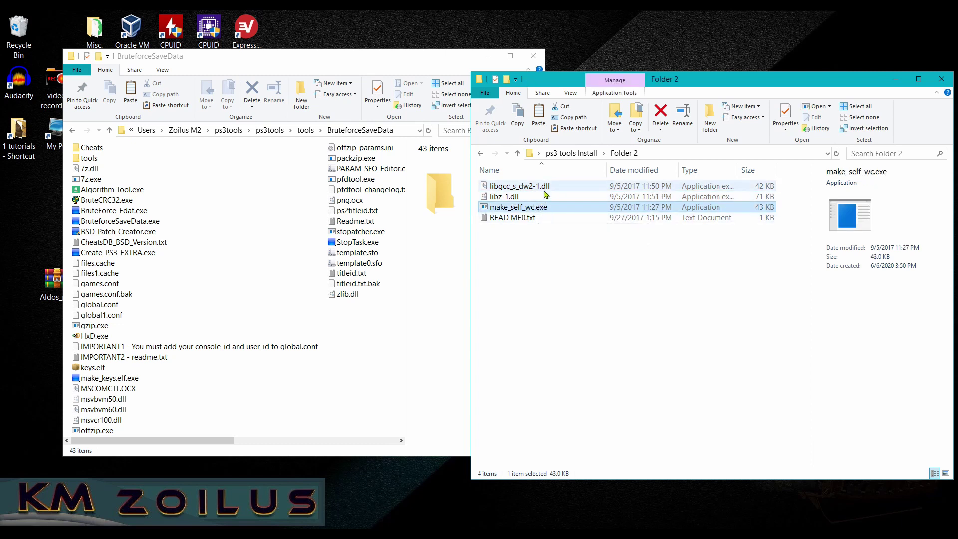
- Copy libgcc_s_dw2-1.dll, libz-1.dll and make_self_wc.exe together from Folder 2
{"action": "left_click", "coordinate": [535, 188], "text": "ctrl"}
{"action": "left_click", "coordinate": [541, 199], "text": "ctrl"}
{"action": "right_click", "coordinate": [540, 201]}
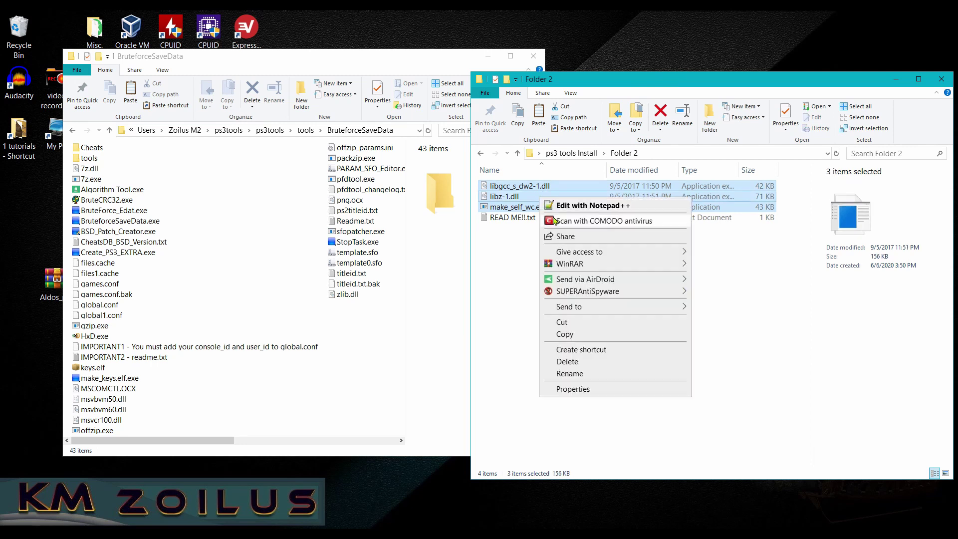
{"action": "left_click", "coordinate": [566, 336]}
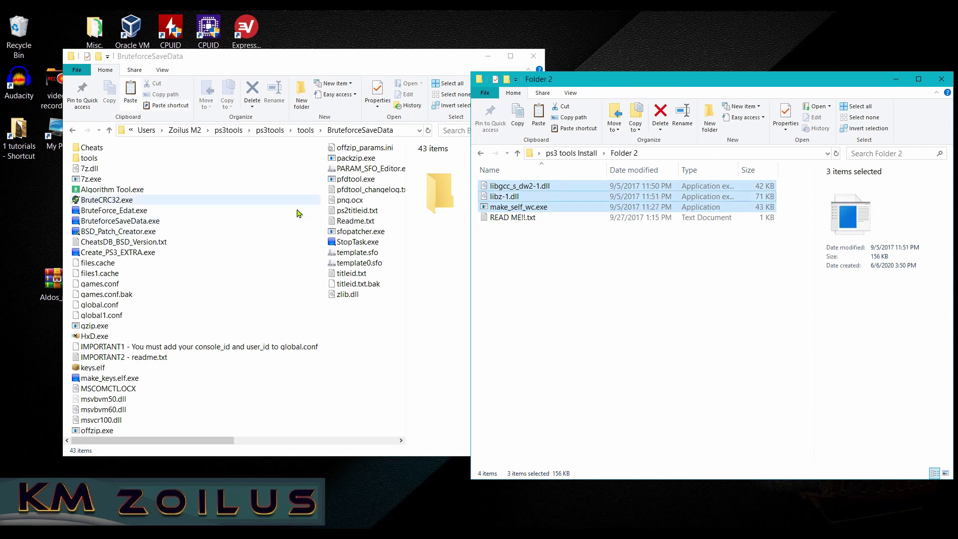
- Open the scetool folder inside the ps3tools tools folder as the destination for the three Folder 2 files
{"action": "left_click", "coordinate": [404, 361]}
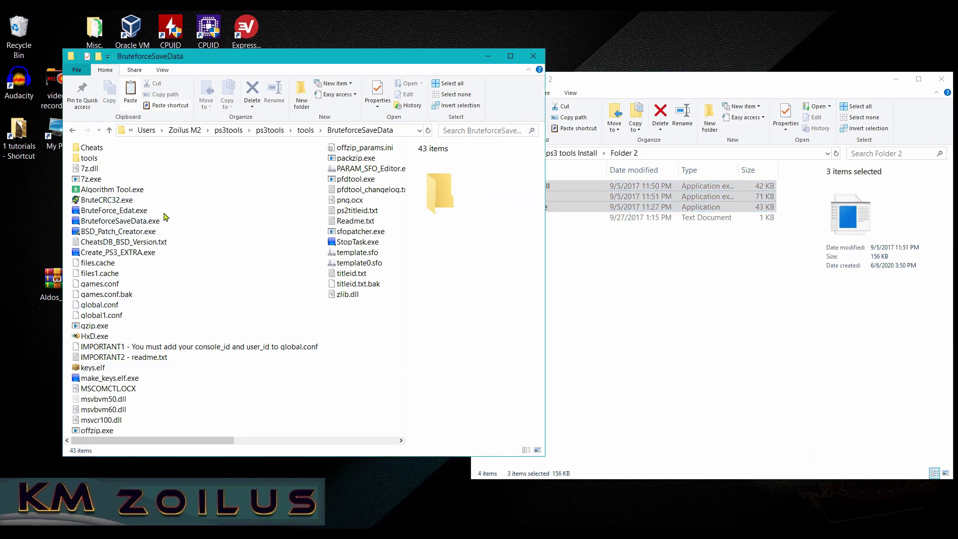
{"action": "left_click", "coordinate": [73, 131]}
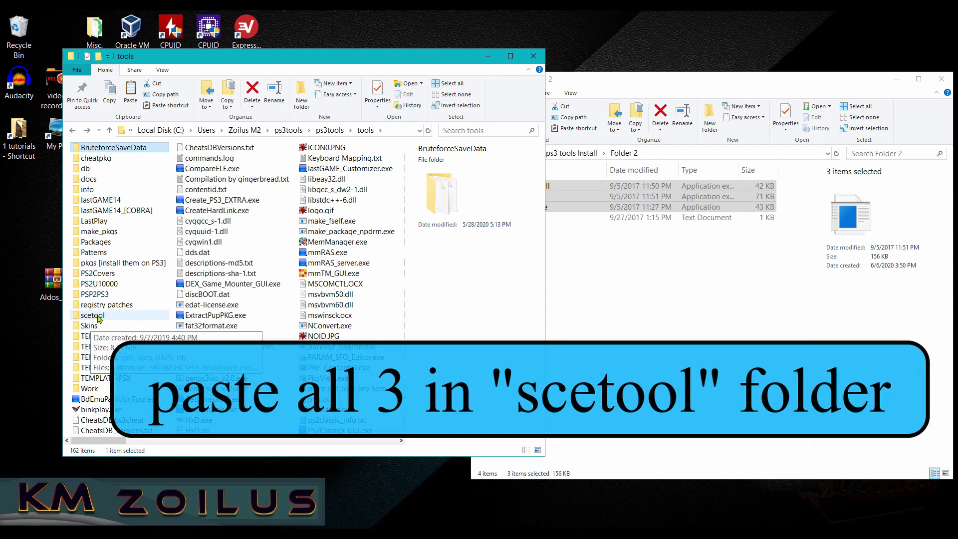
{"action": "double_click", "coordinate": [96, 315]}
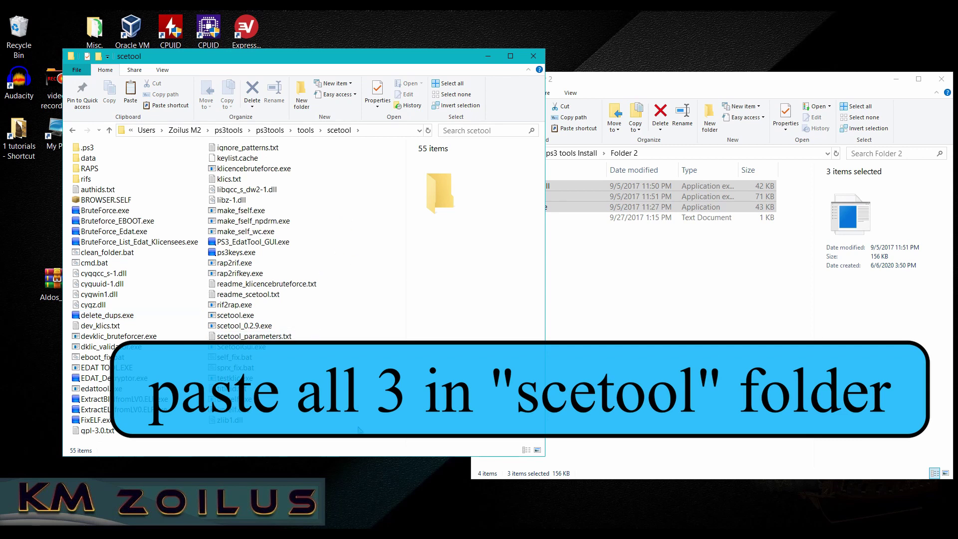
{"action": "left_click", "coordinate": [633, 361]}
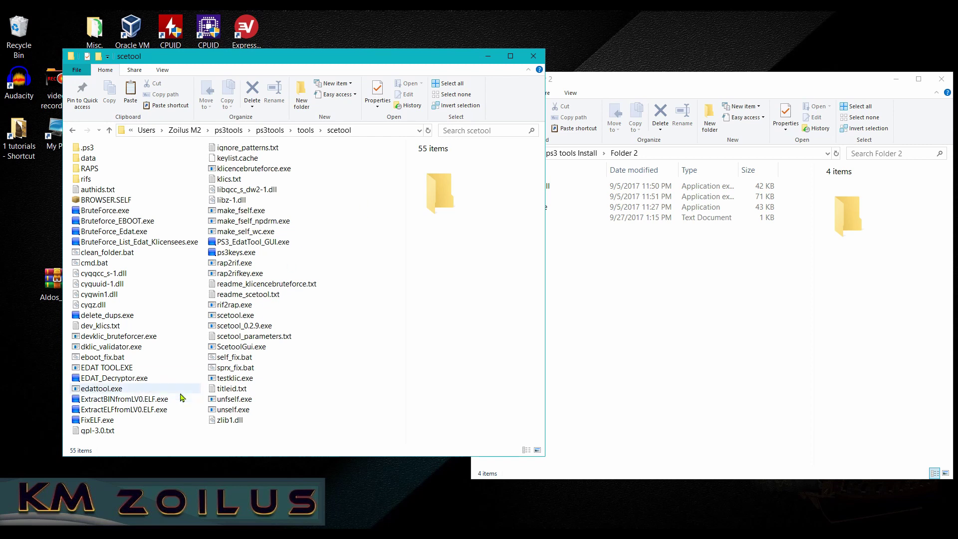
- Locate PARAM_SFO_Editor.exe in the tools folder and BruteforceSaveData.exe in the BruteforceSaveData folder
{"action": "left_click", "coordinate": [71, 131]}
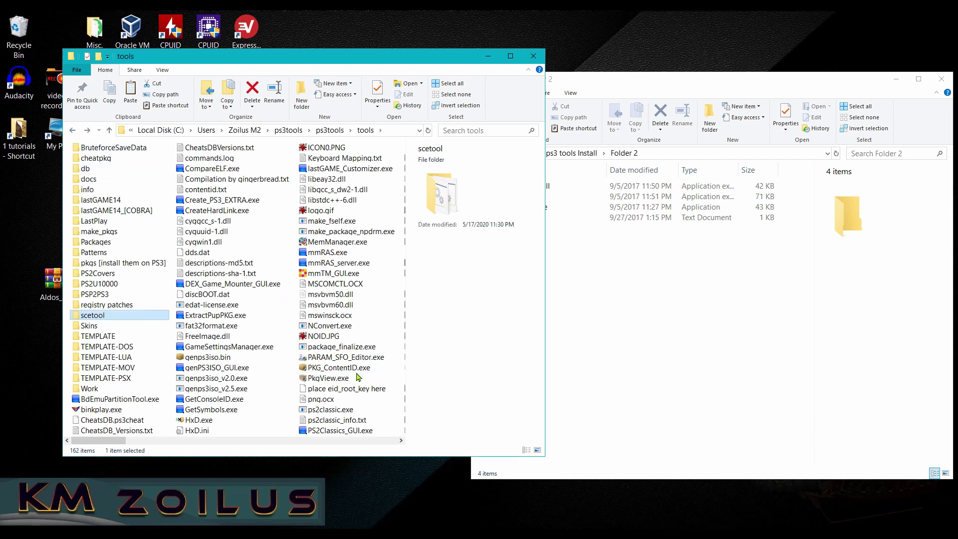
{"action": "left_click", "coordinate": [348, 358]}
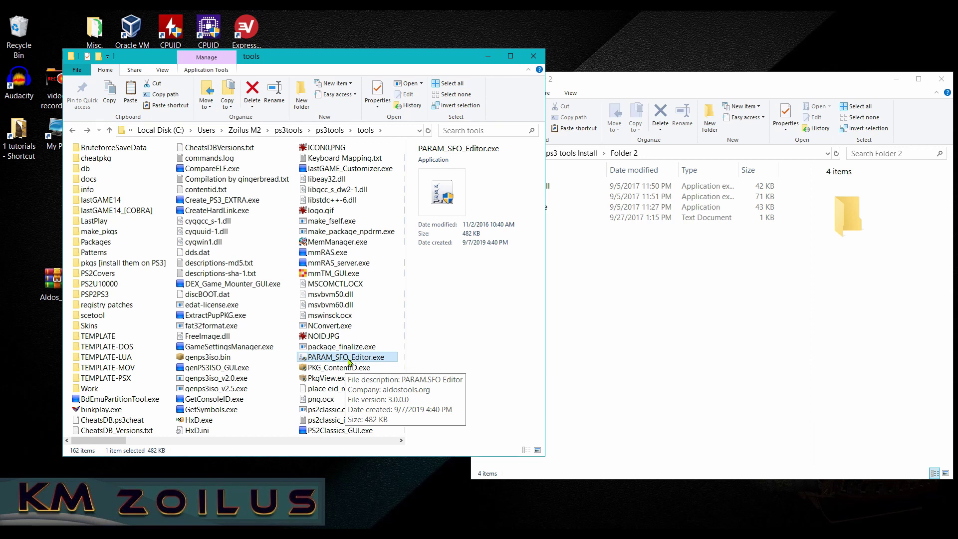
{"action": "double_click", "coordinate": [113, 149]}
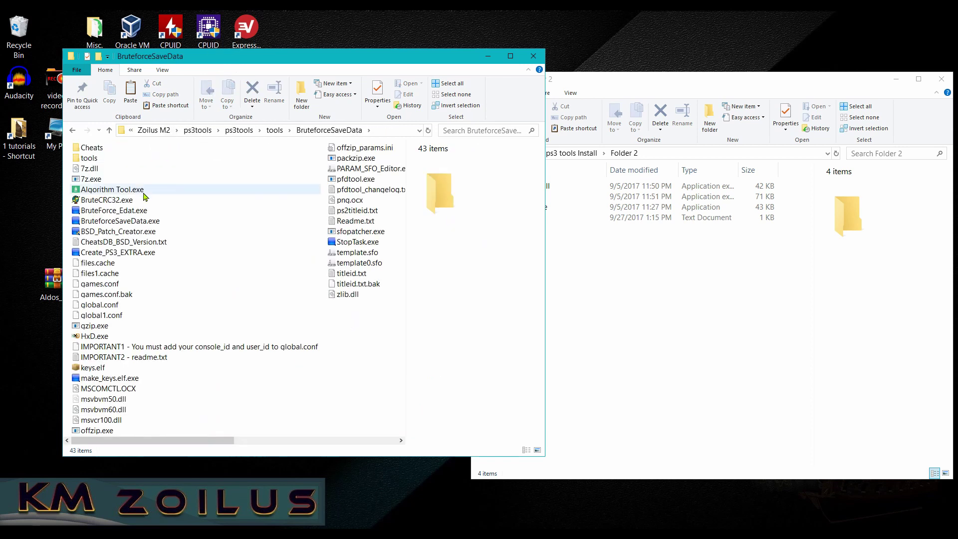
{"action": "left_click", "coordinate": [146, 222]}
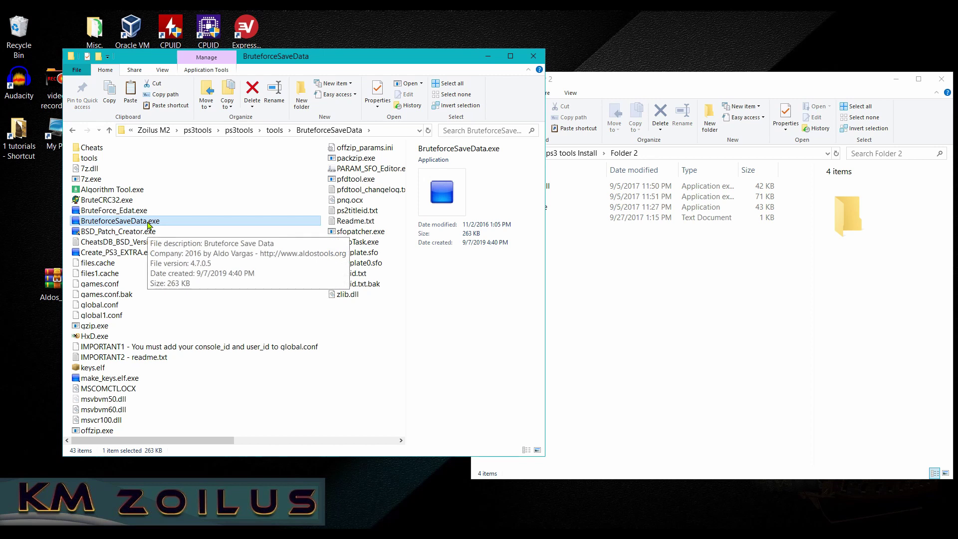
{"action": "left_click", "coordinate": [73, 131]}
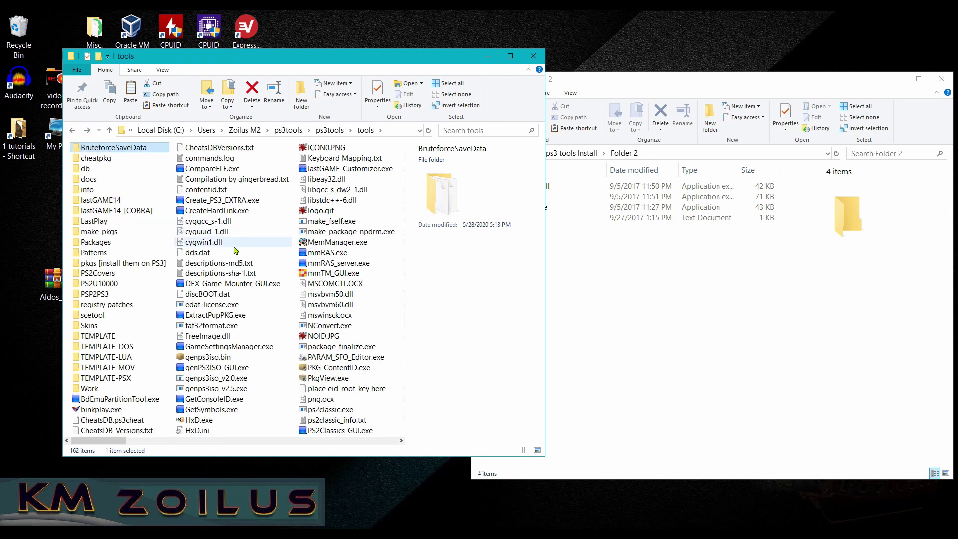
- Launch PS3Tools_Menu.exe from the inner ps3tools folder, look over its tools, and close it
{"action": "left_click", "coordinate": [73, 131]}
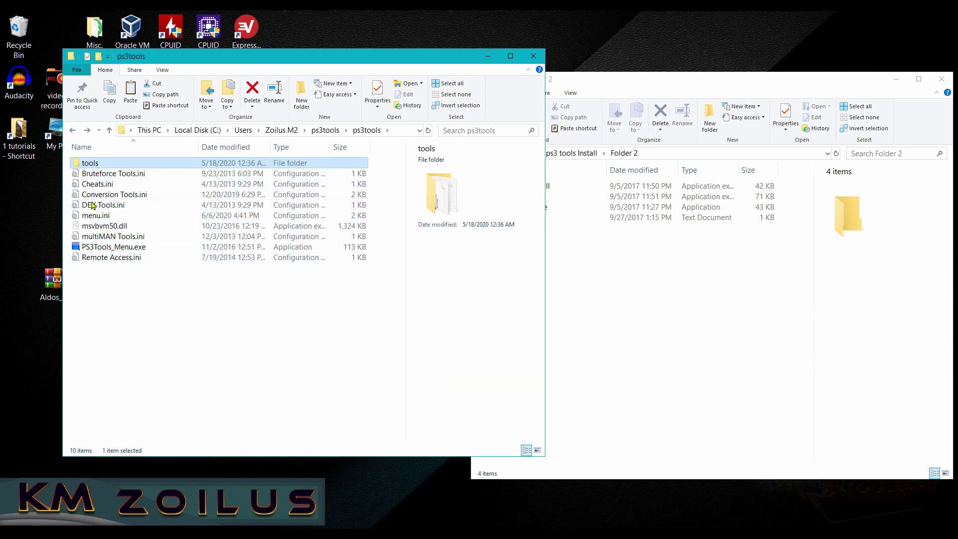
{"action": "double_click", "coordinate": [117, 249]}
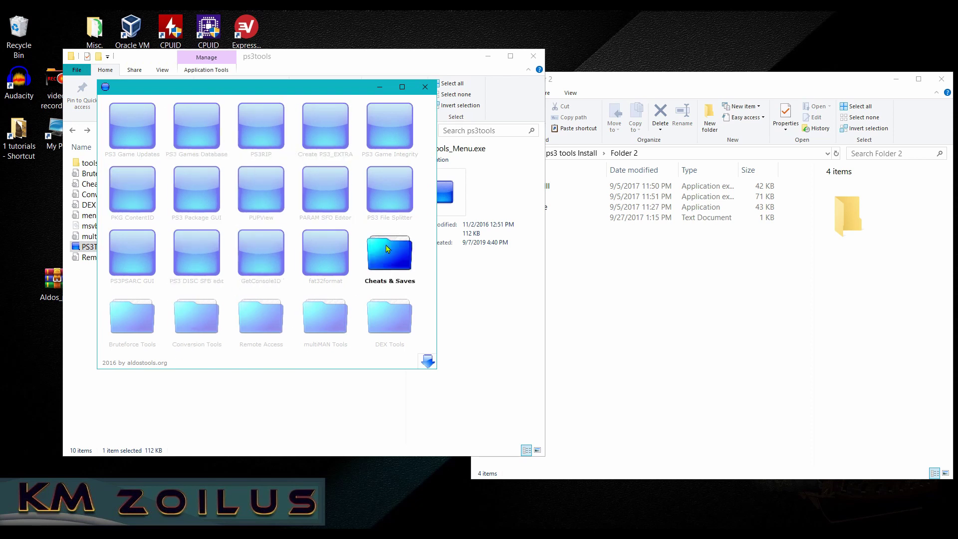
{"action": "left_click", "coordinate": [425, 87]}
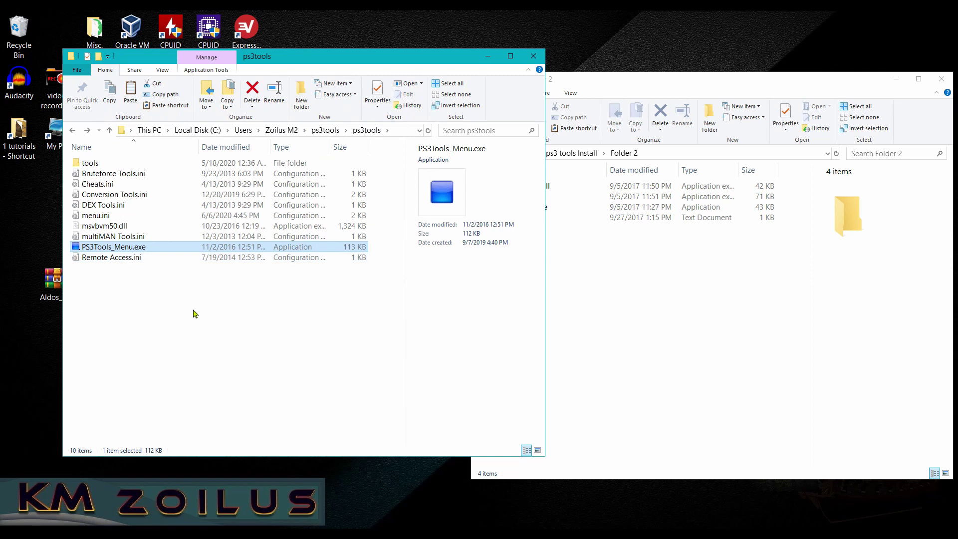
- Check the context options of the inner ps3tools folder from its parent folder and reopen the folder
{"action": "left_click", "coordinate": [73, 130]}
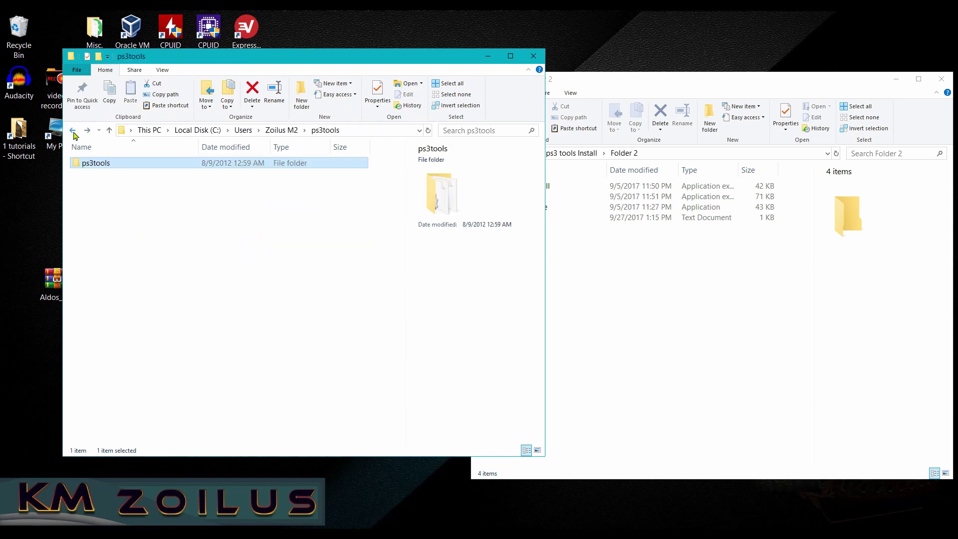
{"action": "right_click", "coordinate": [96, 168]}
{"action": "left_click", "coordinate": [315, 246]}
{"action": "left_click", "coordinate": [315, 246]}
{"action": "double_click", "coordinate": [108, 165]}
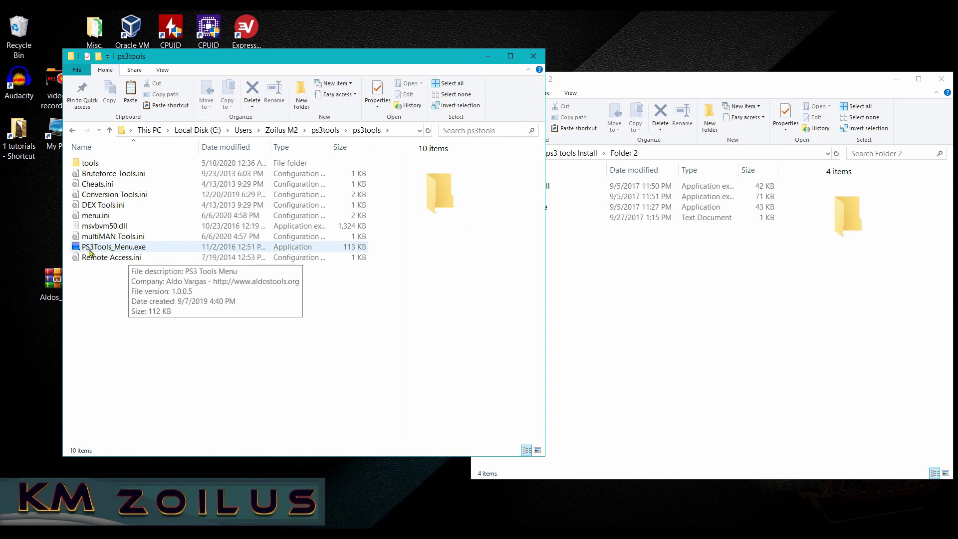
- Run PS3Tools_Menu.exe, test the PKG ContentID tool, and close the tool's window
{"action": "double_click", "coordinate": [125, 248]}
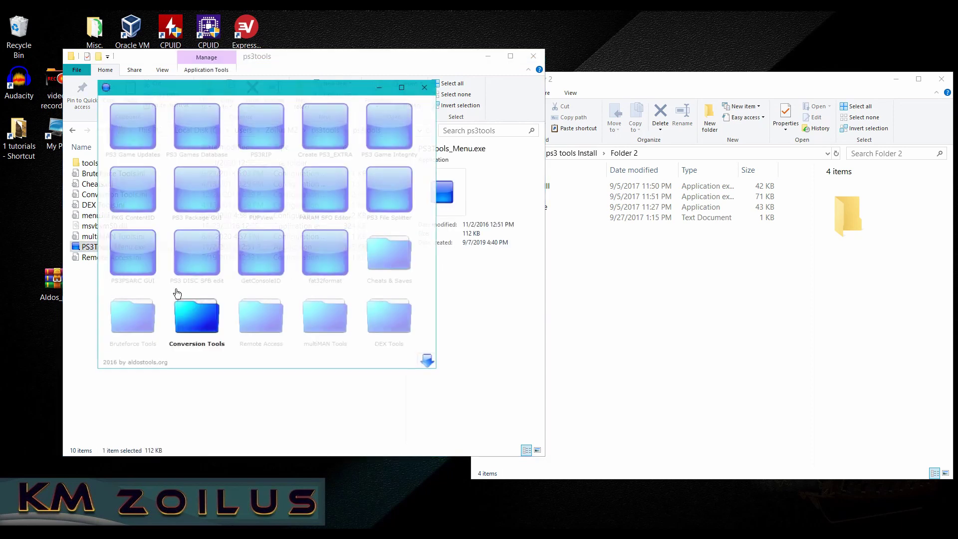
{"action": "left_click_drag", "start_coordinate": [270, 94], "coordinate": [371, 115]}
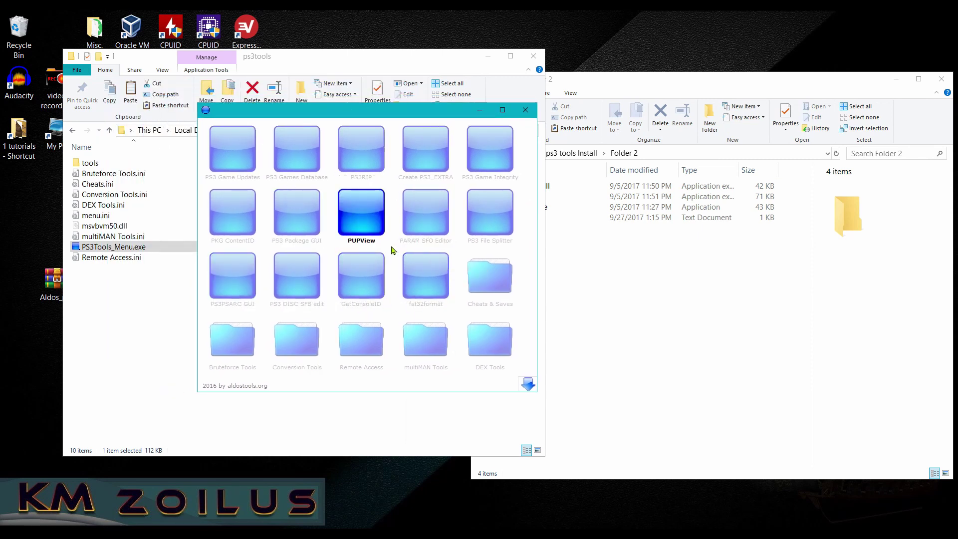
{"action": "left_click", "coordinate": [238, 221]}
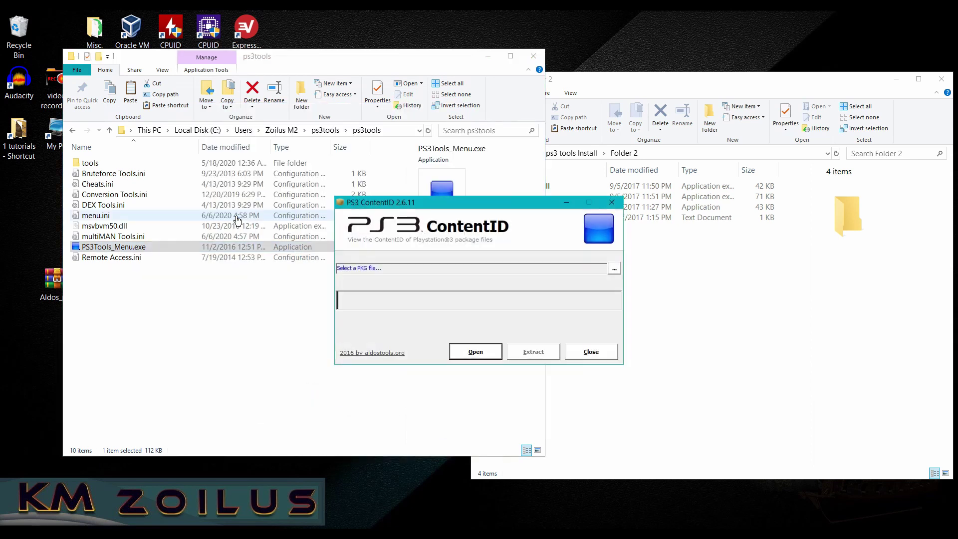
{"action": "left_click", "coordinate": [611, 202]}
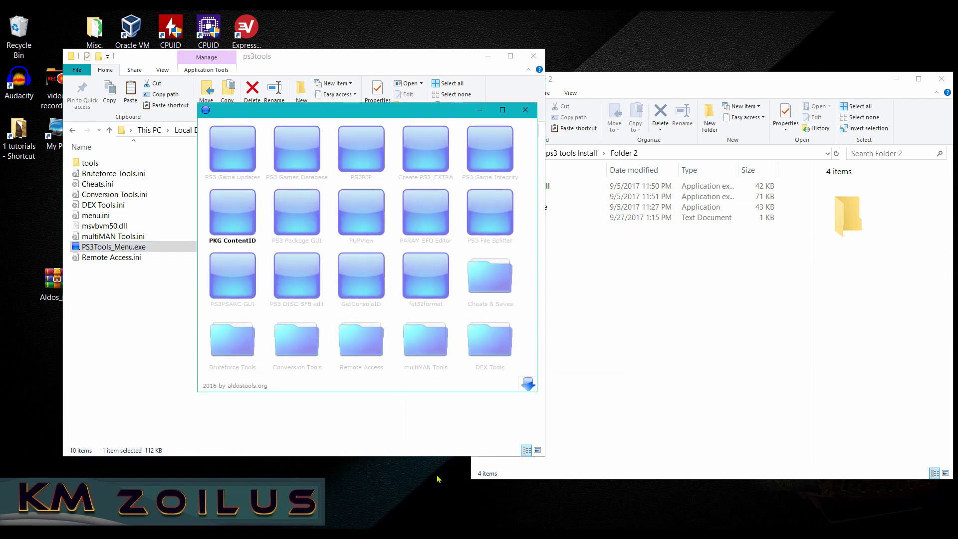
- Test the multiMAN THM GUI from the multiMAN Tools group and close it
{"action": "left_click", "coordinate": [410, 349]}
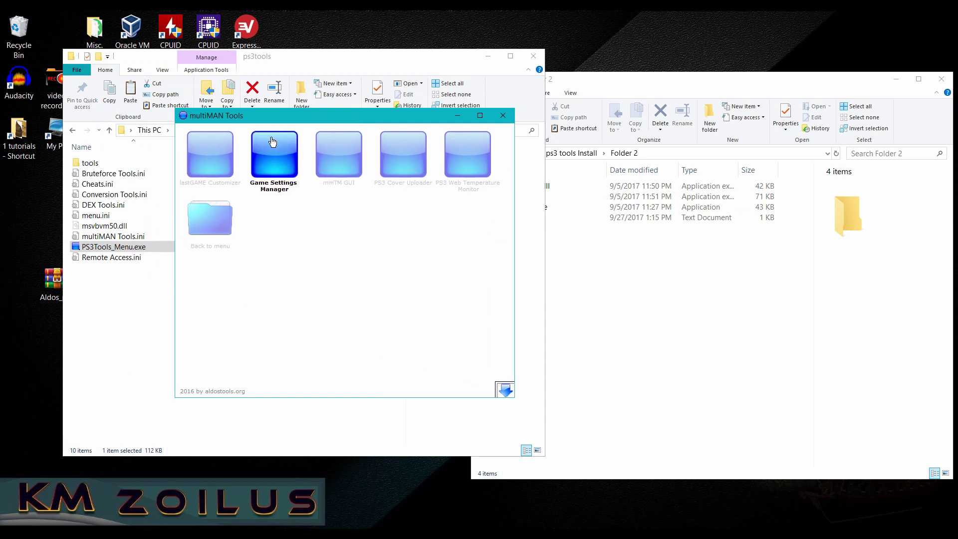
{"action": "left_click", "coordinate": [341, 165]}
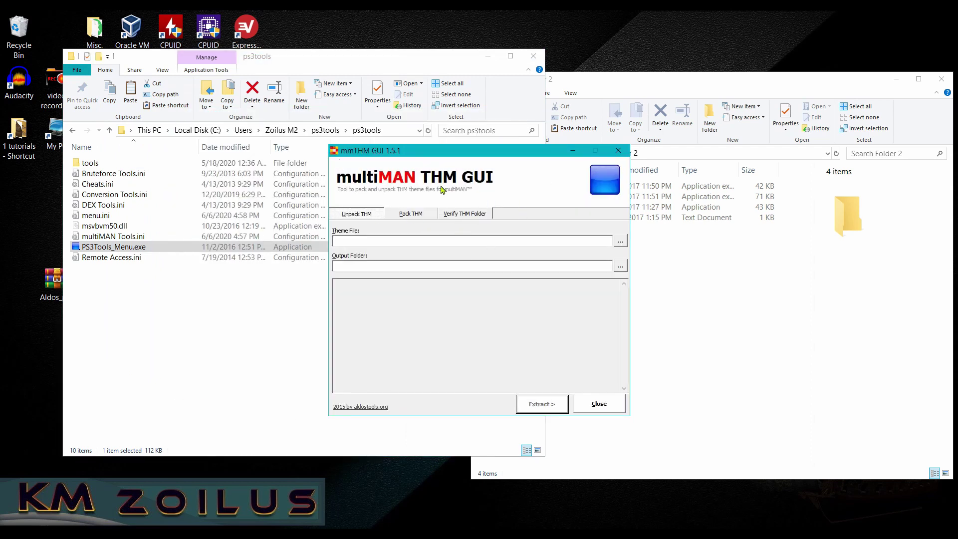
{"action": "left_click", "coordinate": [617, 150]}
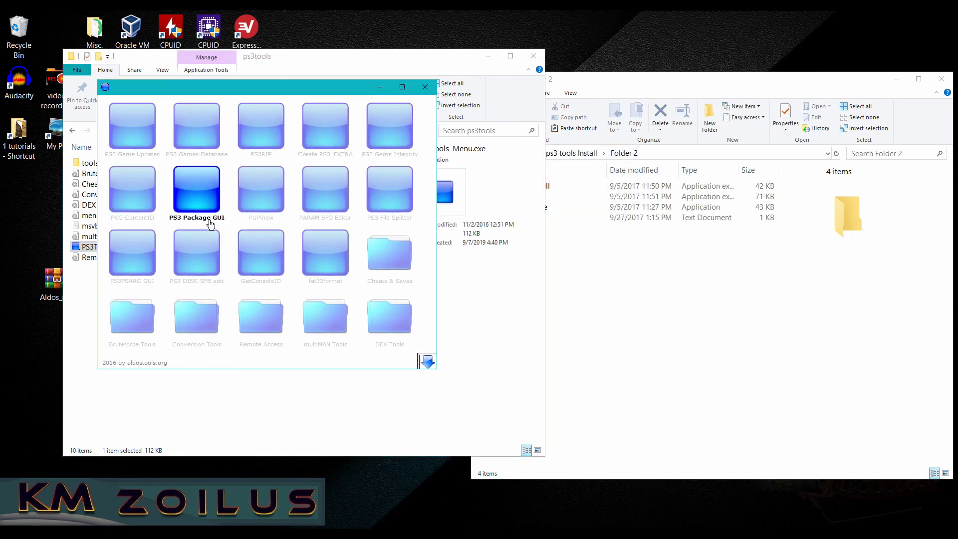
- Test the Scetool GUI from the Bruteforce Tools group and close it
{"action": "left_click", "coordinate": [134, 319]}
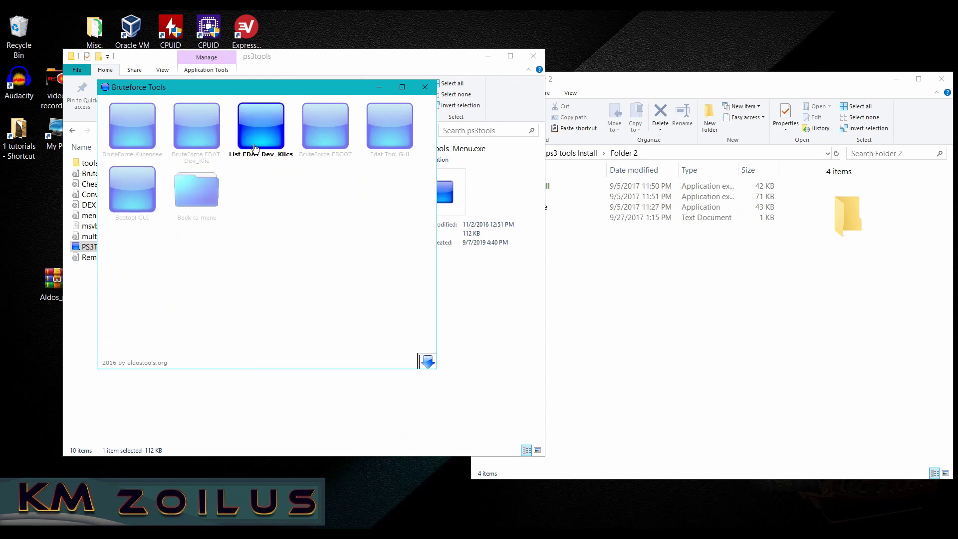
{"action": "left_click", "coordinate": [140, 196]}
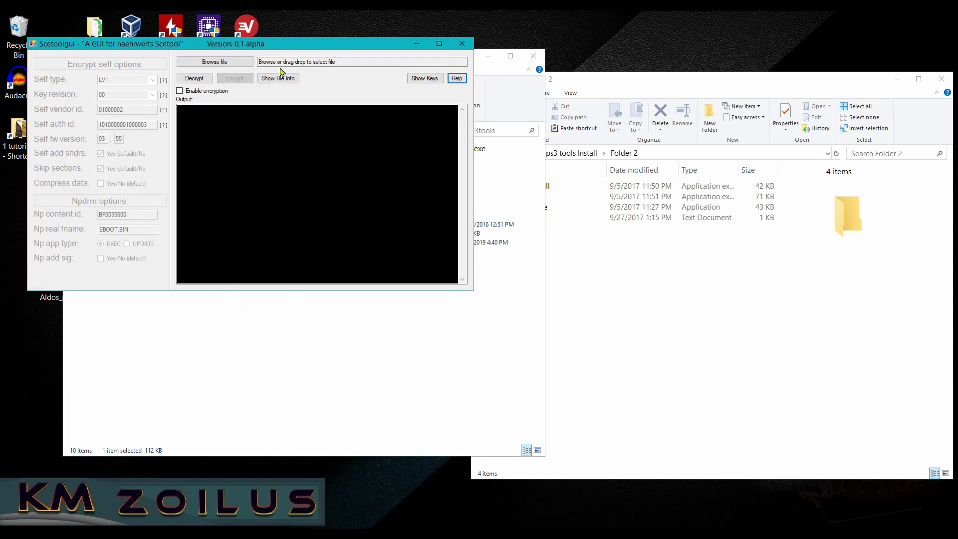
{"action": "left_click_drag", "start_coordinate": [310, 53], "coordinate": [448, 110]}
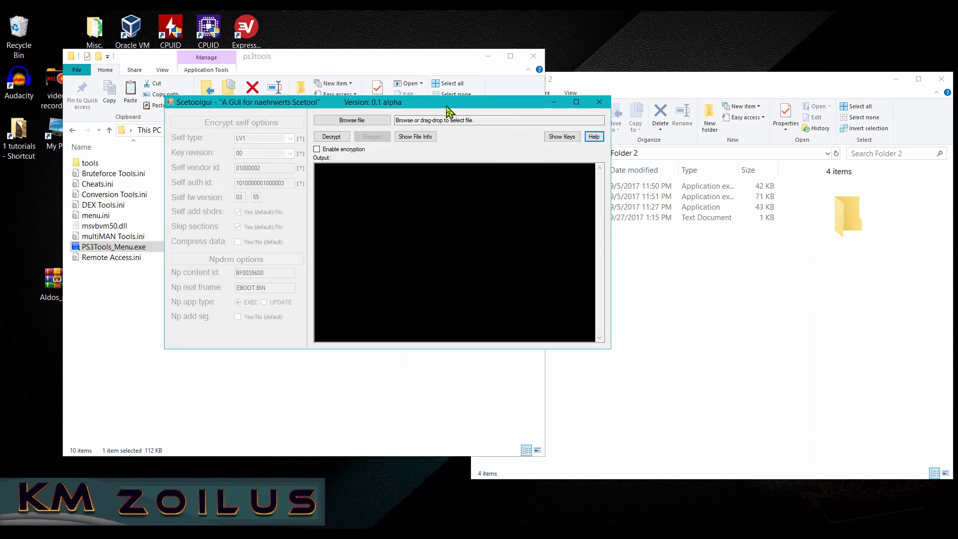
{"action": "left_click", "coordinate": [599, 101]}
{"action": "key", "text": "BackSpace"}
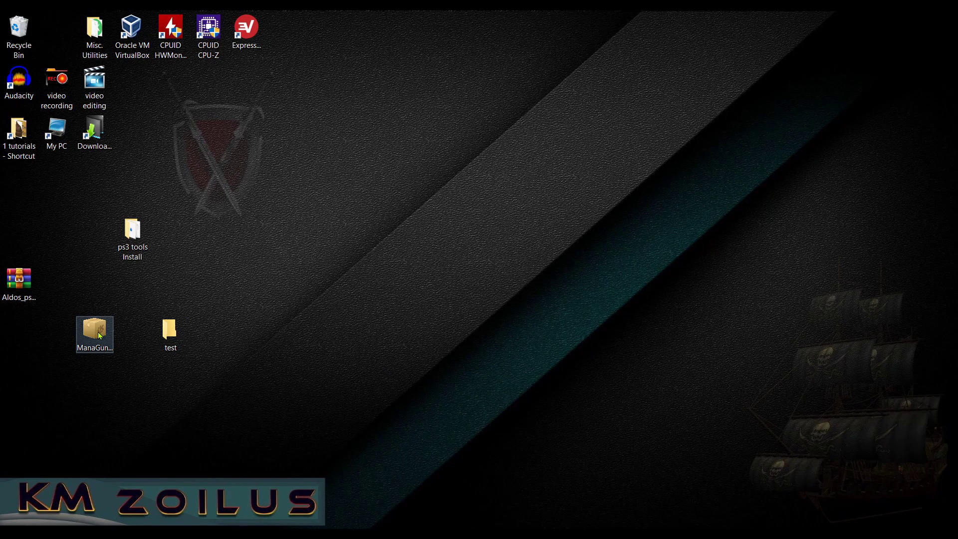
- Move ManaGunZ_v1.38.pkg from the desktop into the test folder
{"action": "left_click", "coordinate": [99, 335]}
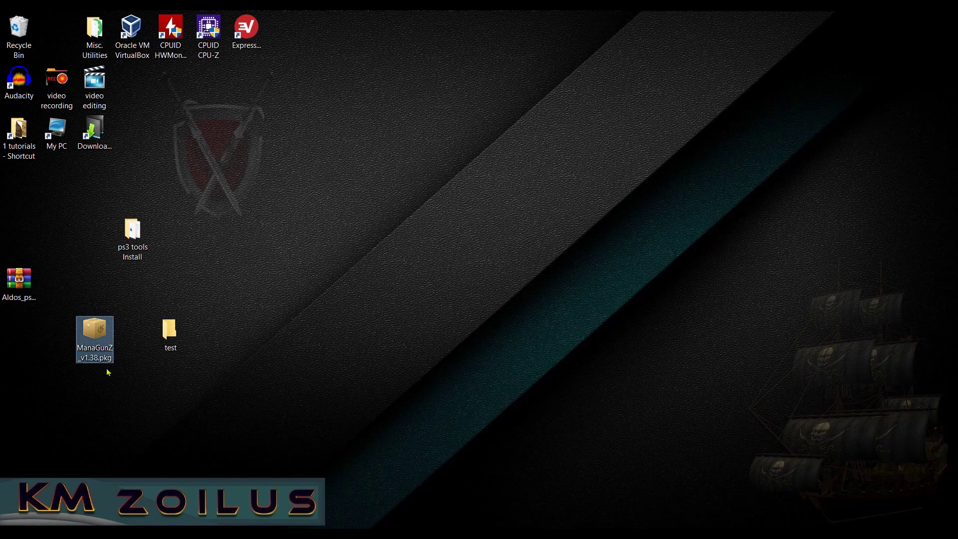
{"action": "mouse_move", "coordinate": [99, 327]}
{"action": "left_click_drag", "start_coordinate": [88, 333], "coordinate": [170, 330]}
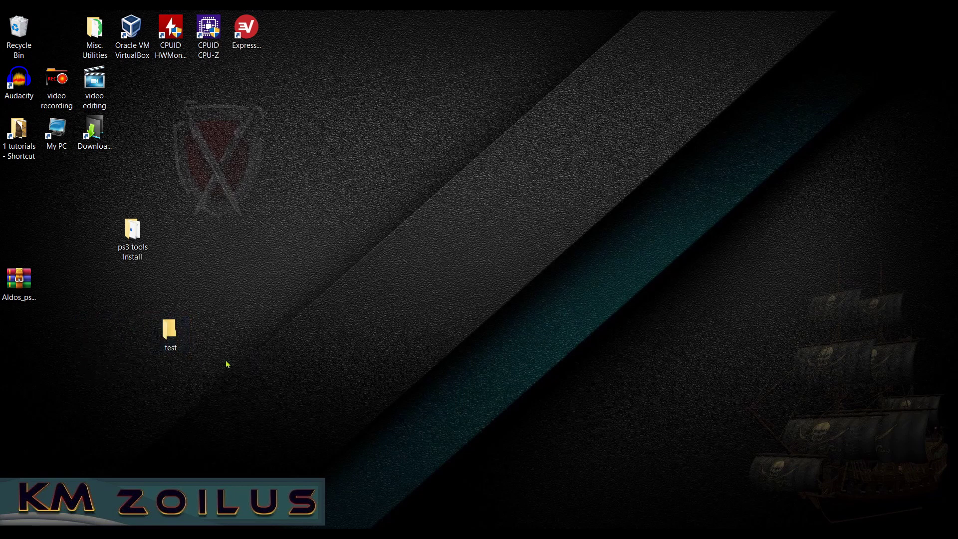
- Extract ManaGunZ_v1.38.pkg to the current path in the test folder using PKG Tools, and open the extracted MANAGUNZ0 folder
{"action": "double_click", "coordinate": [170, 330]}
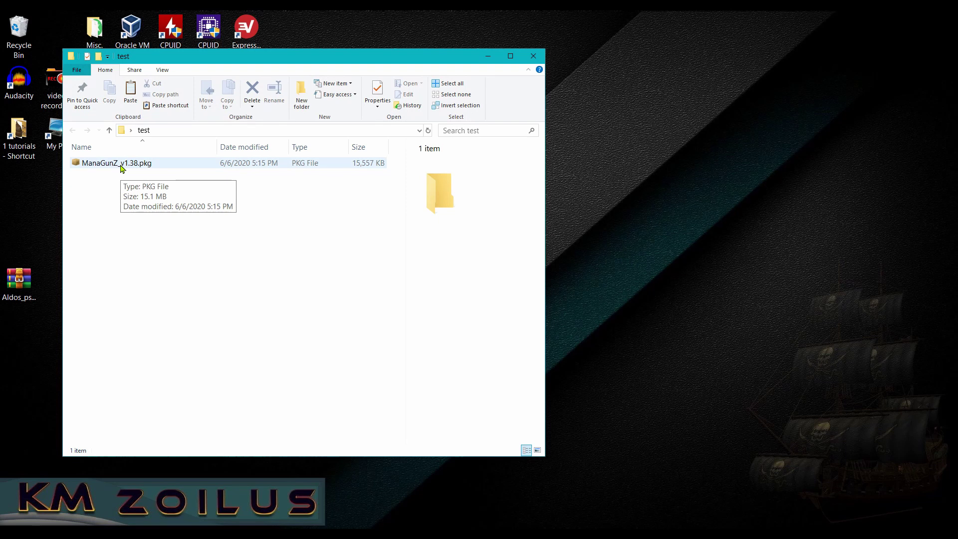
{"action": "right_click", "coordinate": [122, 168]}
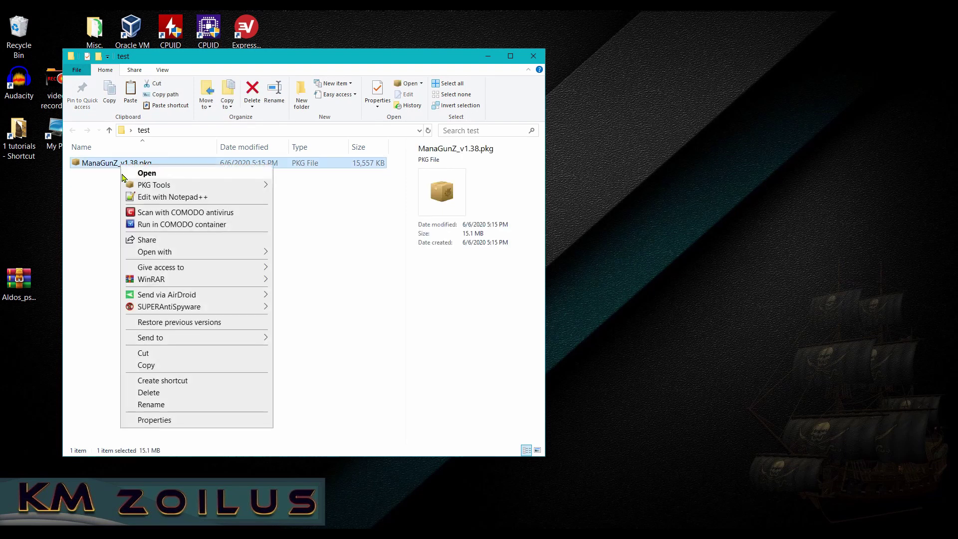
{"action": "mouse_move", "coordinate": [145, 188]}
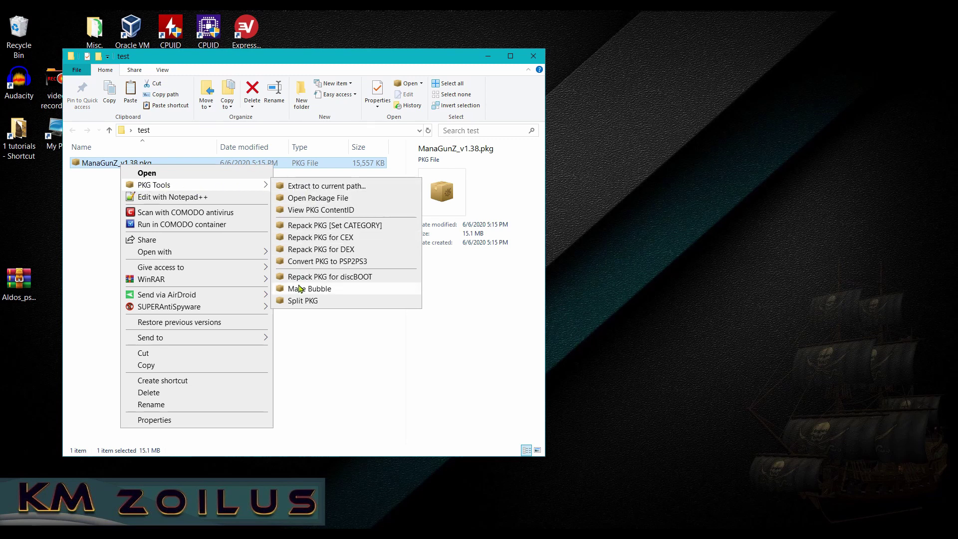
{"action": "left_click", "coordinate": [340, 190]}
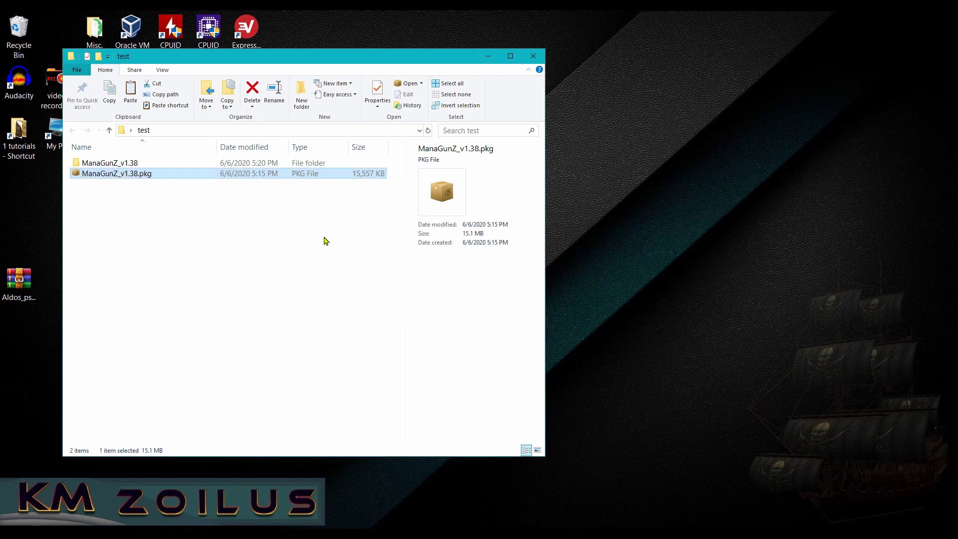
{"action": "double_click", "coordinate": [136, 165]}
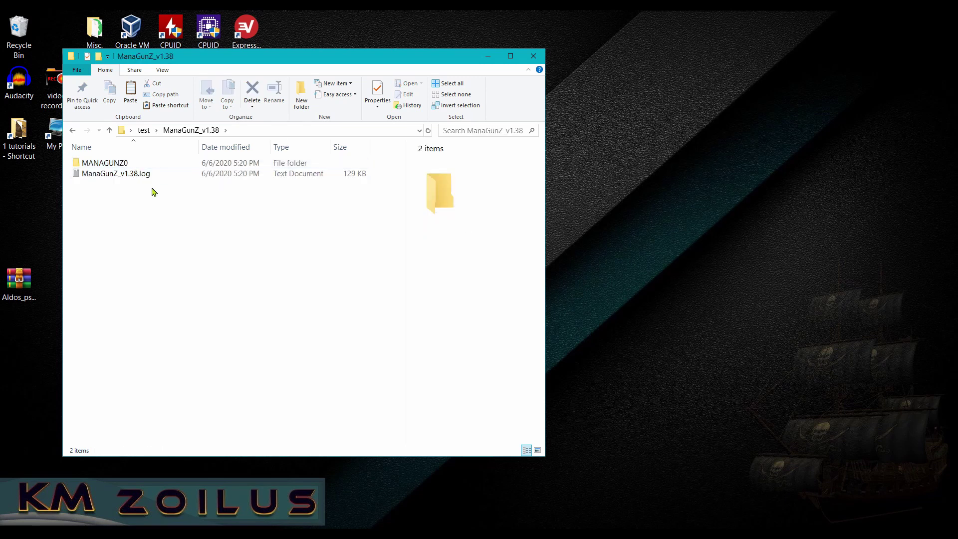
{"action": "double_click", "coordinate": [140, 163]}
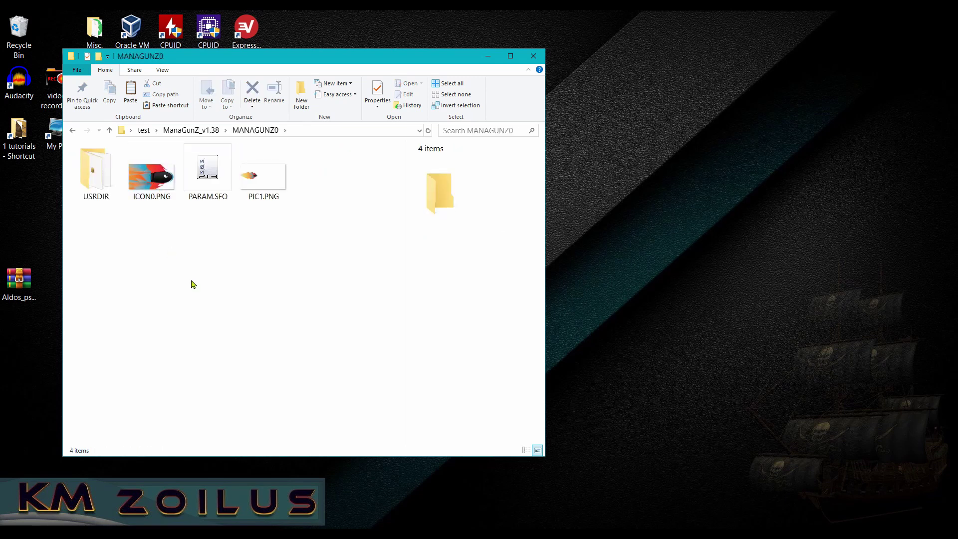
- Return to the test folder and display the available actions for ManaGunZ_v1.38.pkg
{"action": "left_click", "coordinate": [74, 132]}
{"action": "left_click", "coordinate": [74, 132]}
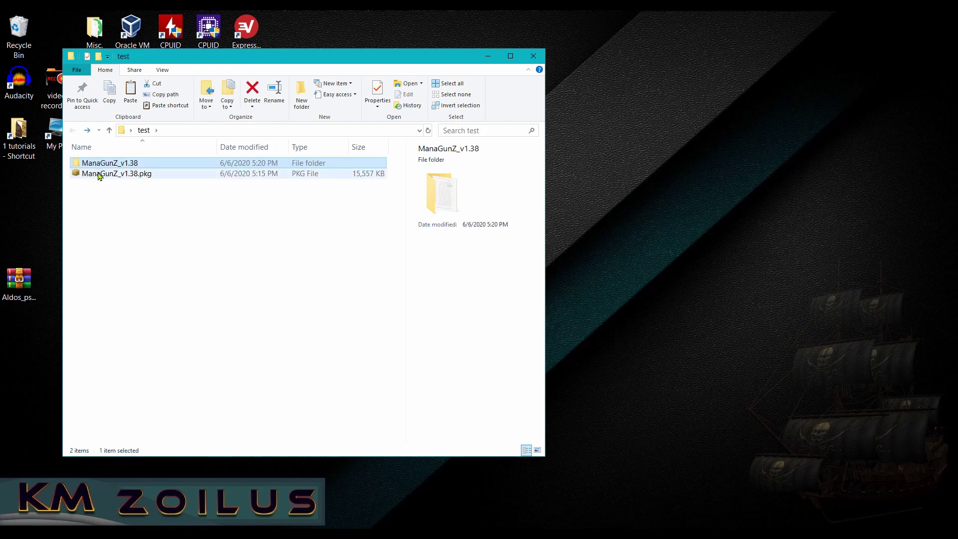
{"action": "left_click", "coordinate": [99, 173]}
{"action": "right_click", "coordinate": [98, 173]}
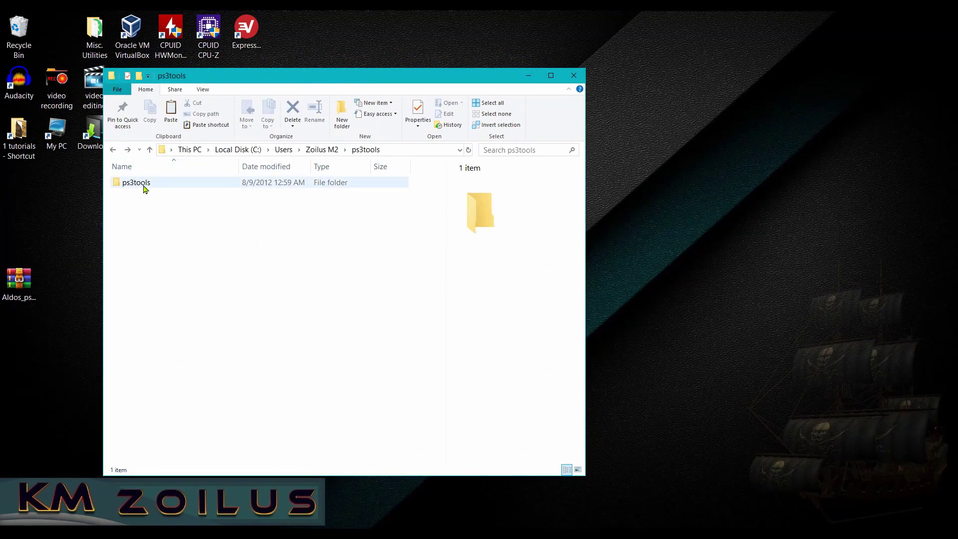
- Open the registry patches folder inside the tools subfolder of ps3tools and reposition its window
{"action": "mouse_move", "coordinate": [144, 188]}
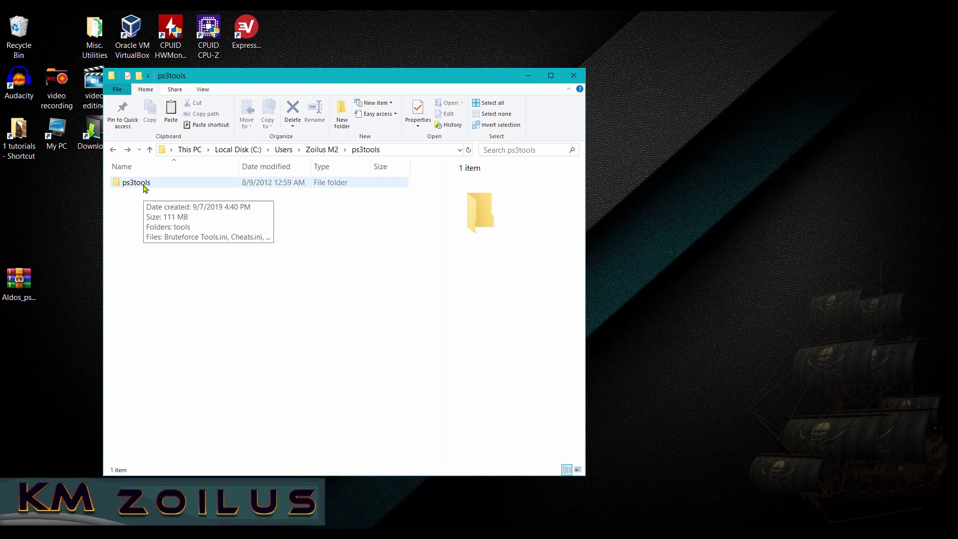
{"action": "double_click", "coordinate": [144, 187]}
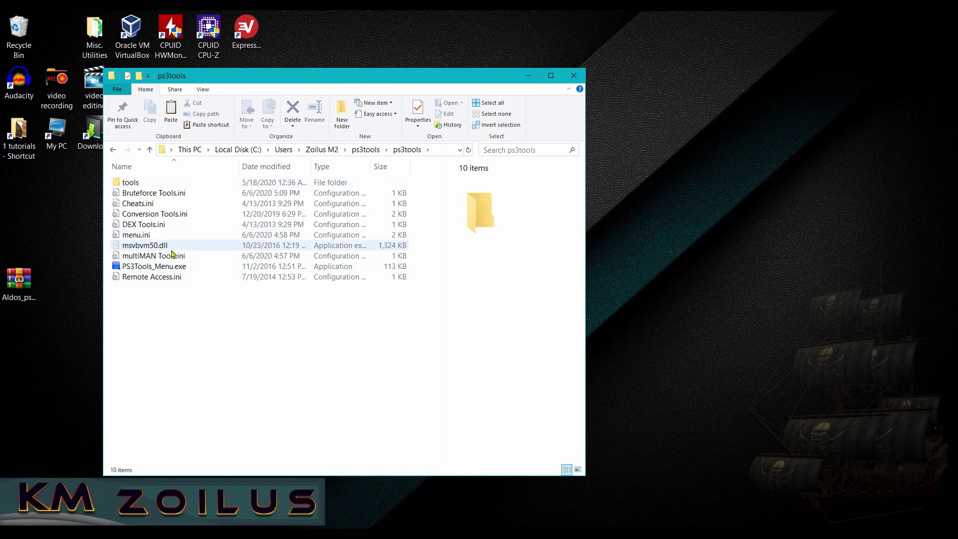
{"action": "double_click", "coordinate": [148, 187]}
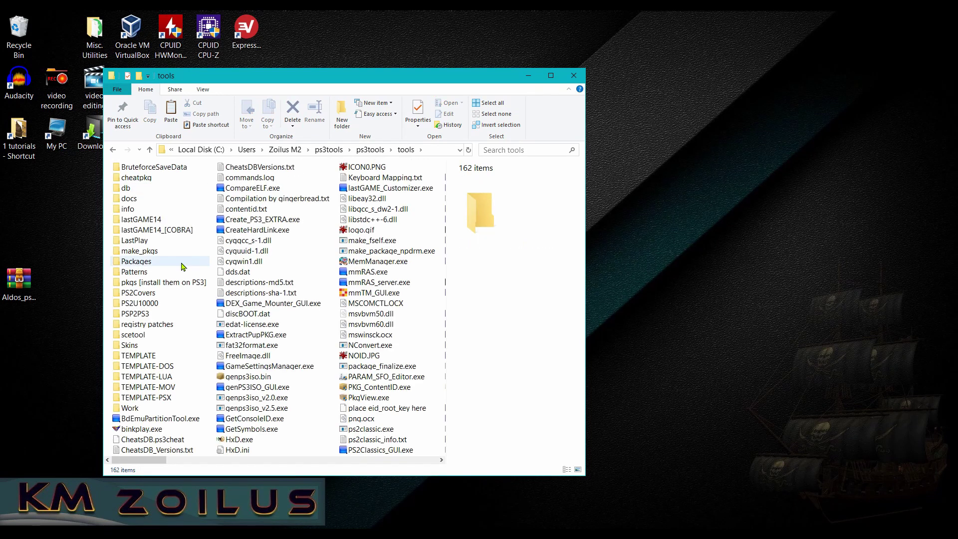
{"action": "double_click", "coordinate": [143, 326]}
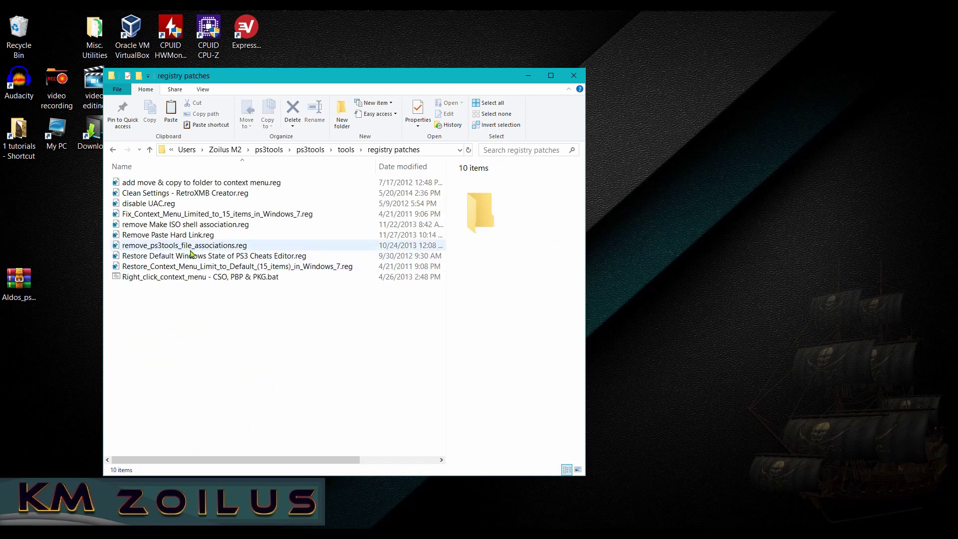
{"action": "left_click_drag", "start_coordinate": [278, 76], "coordinate": [356, 69]}
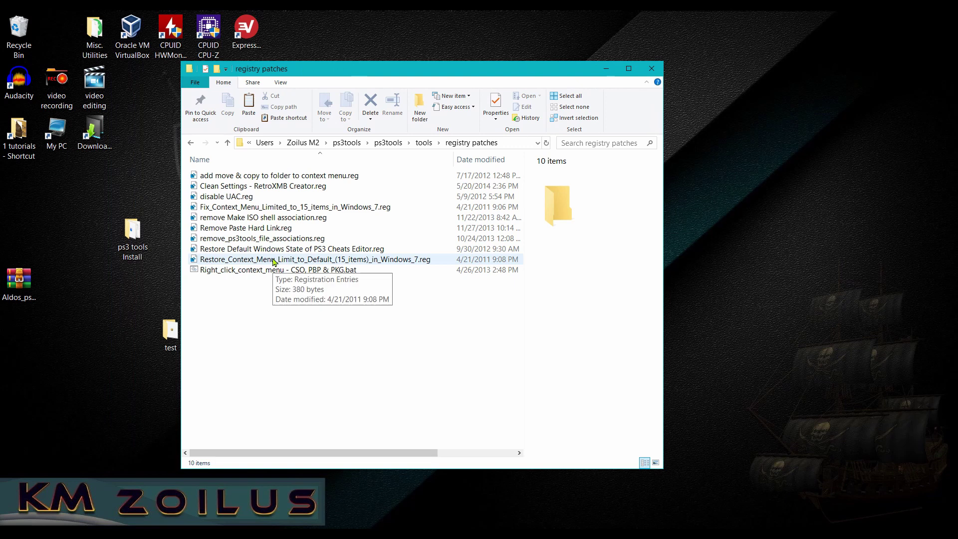
- Inspect the entries of remove_ps3tools_file_associations.reg in Notepad++ and close the editor
{"action": "left_click", "coordinate": [323, 243]}
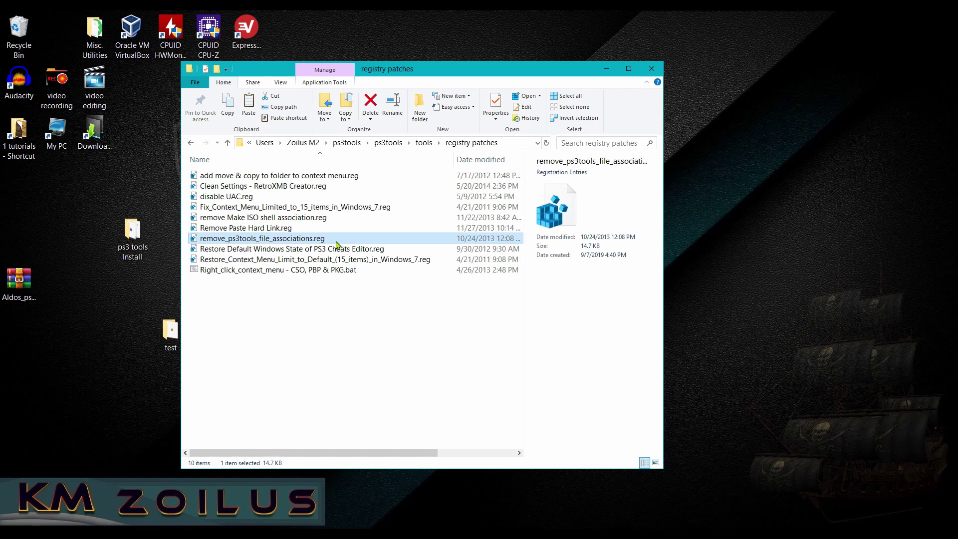
{"action": "right_click", "coordinate": [301, 241]}
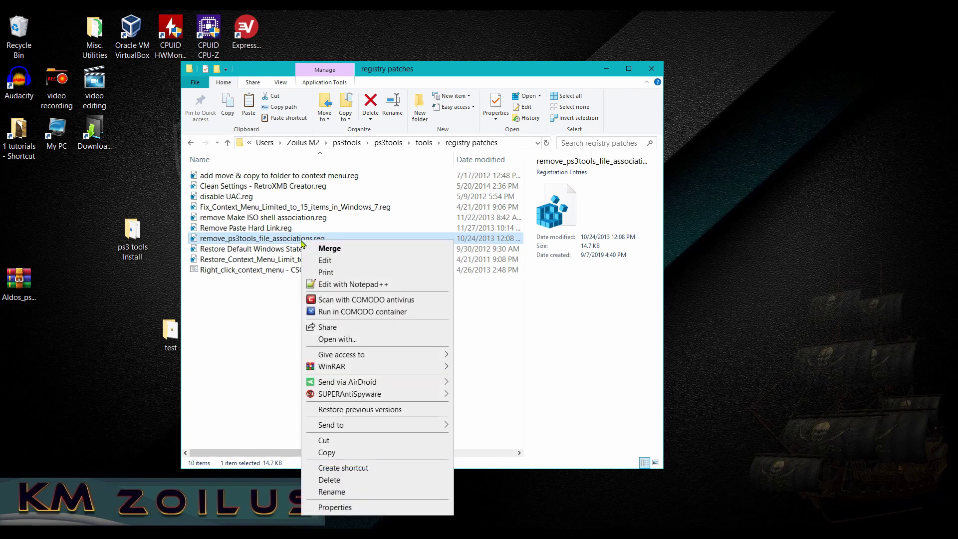
{"action": "left_click", "coordinate": [321, 284]}
{"action": "left_click_drag", "start_coordinate": [818, 170], "coordinate": [817, 324]}
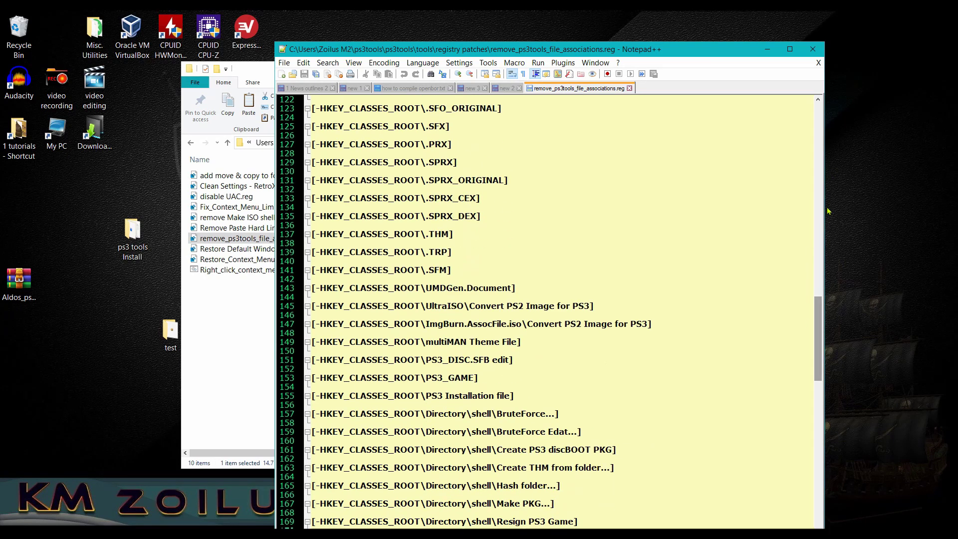
{"action": "left_click", "coordinate": [814, 49]}
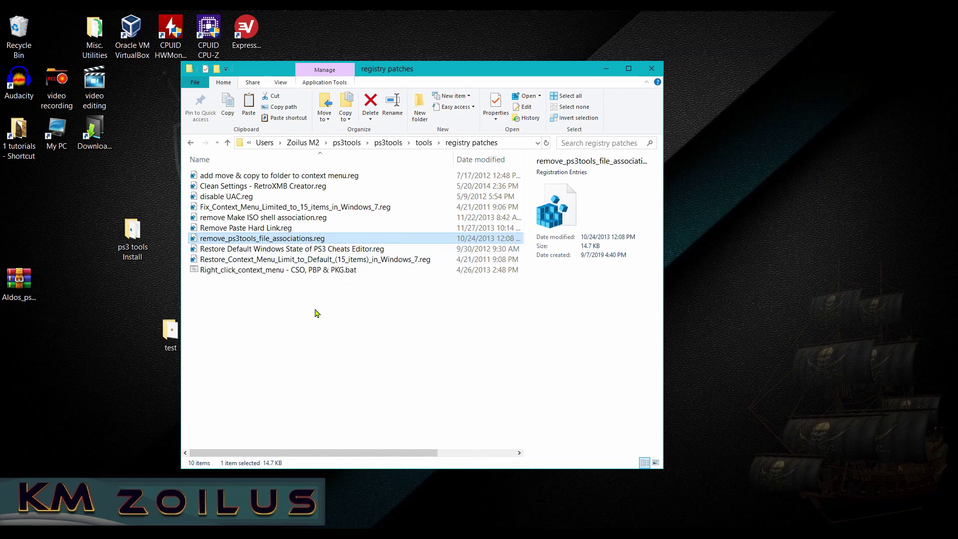
- Check the run-as-administrator compatibility setting of PKG_ContentID.exe in the tools folder, and test that the program launches
{"action": "left_click", "coordinate": [190, 143]}
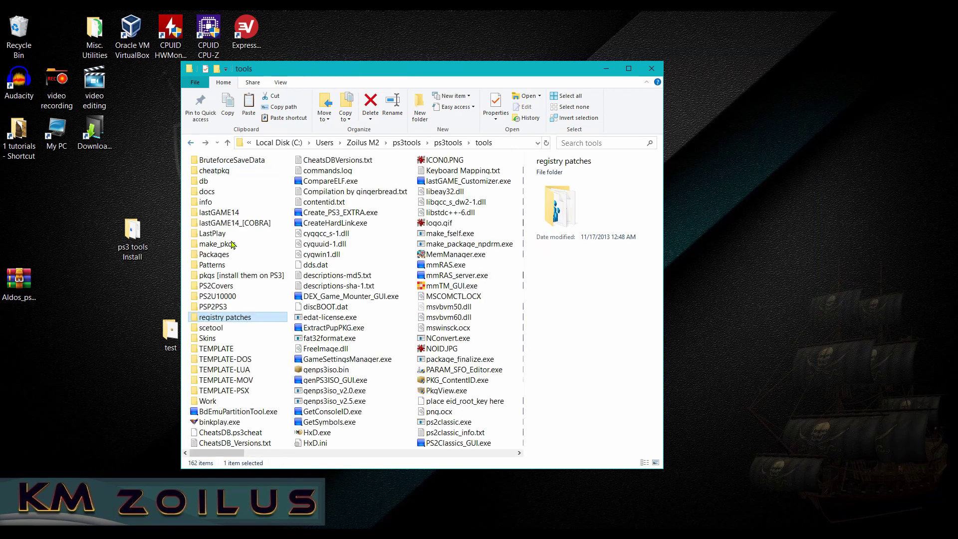
{"action": "left_click", "coordinate": [445, 382]}
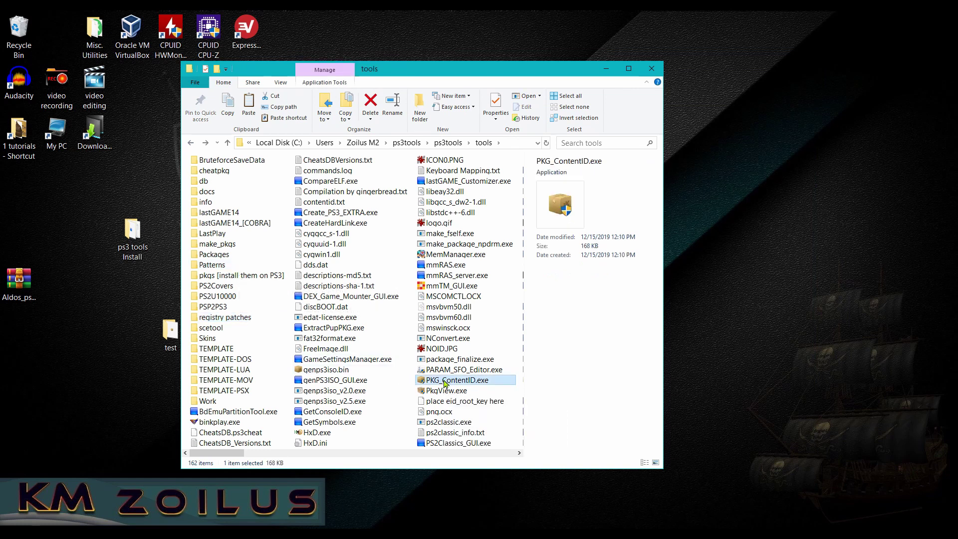
{"action": "right_click", "coordinate": [468, 382]}
{"action": "left_click", "coordinate": [493, 375]}
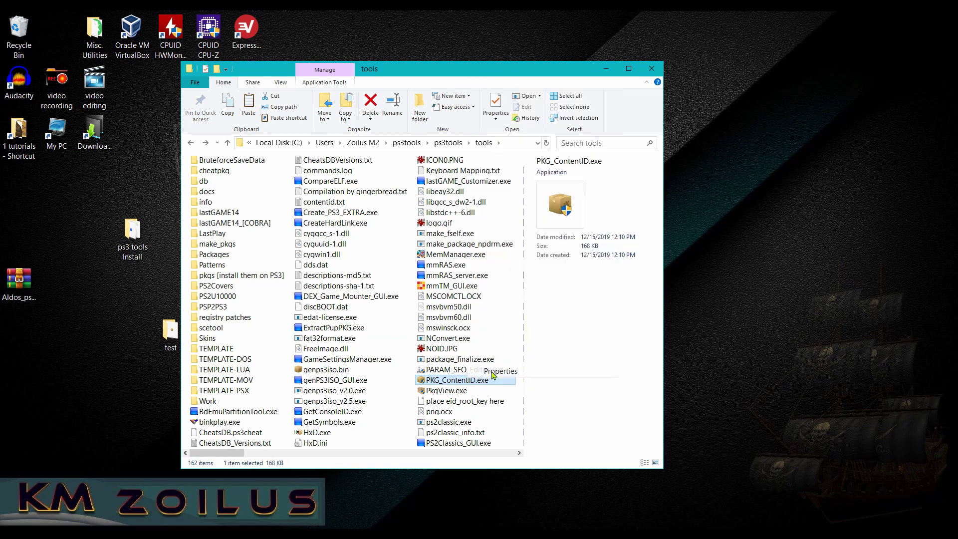
{"action": "left_click", "coordinate": [516, 295]}
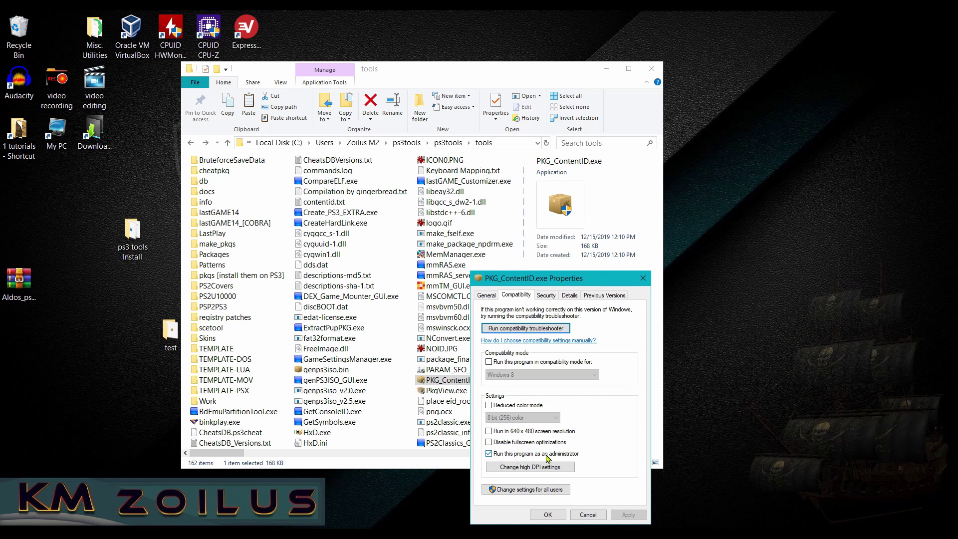
{"action": "left_click", "coordinate": [545, 514]}
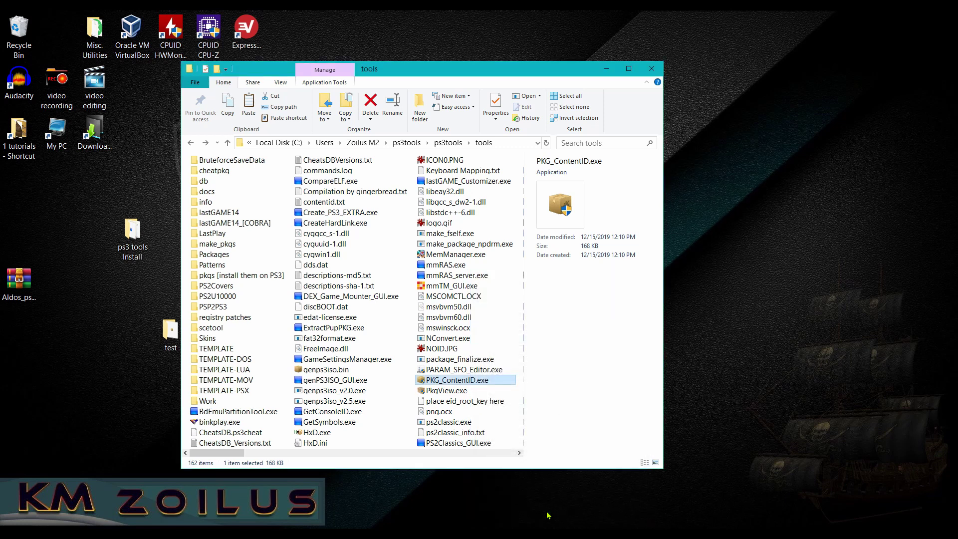
{"action": "double_click", "coordinate": [472, 382]}
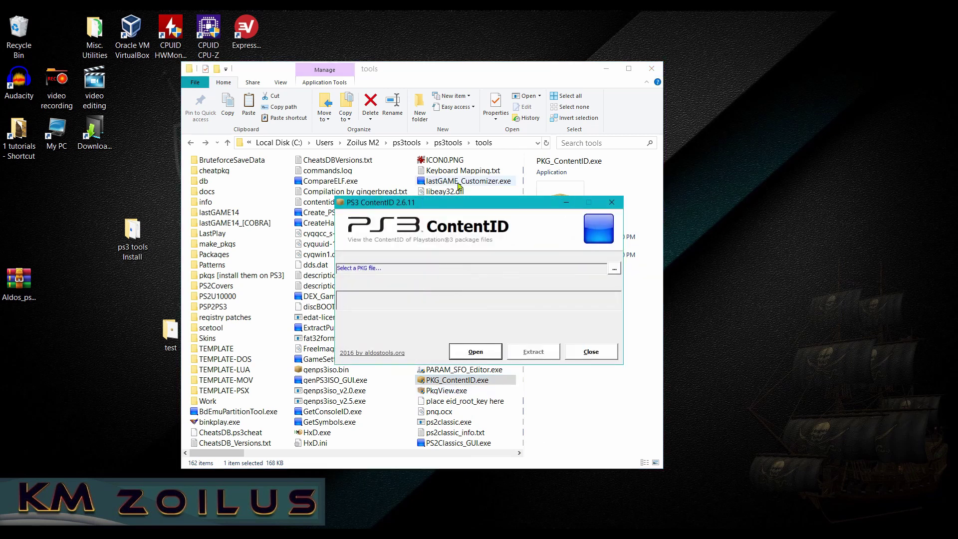
{"action": "left_click", "coordinate": [611, 202]}
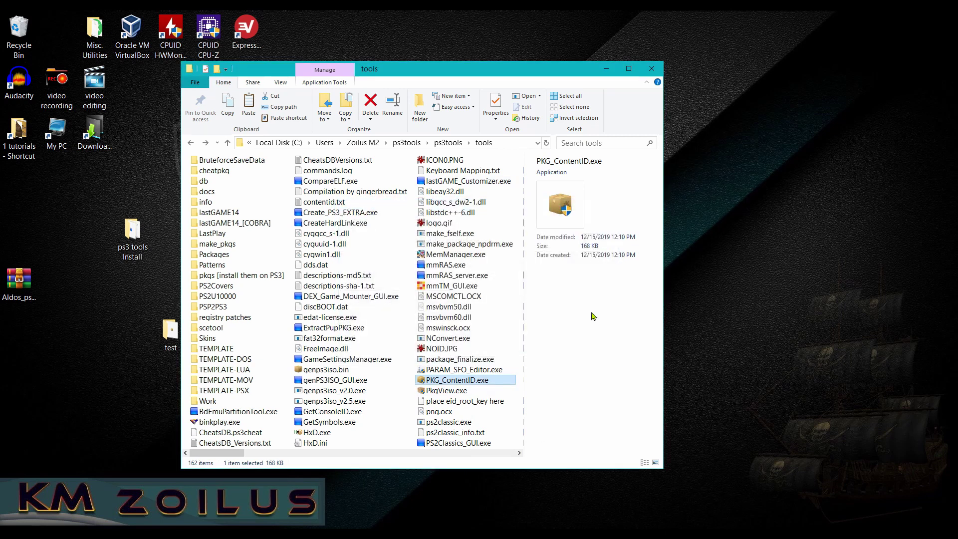
- Check the run-as-administrator compatibility setting of PkgView.exe, and test that the program launches
{"action": "left_click", "coordinate": [454, 392]}
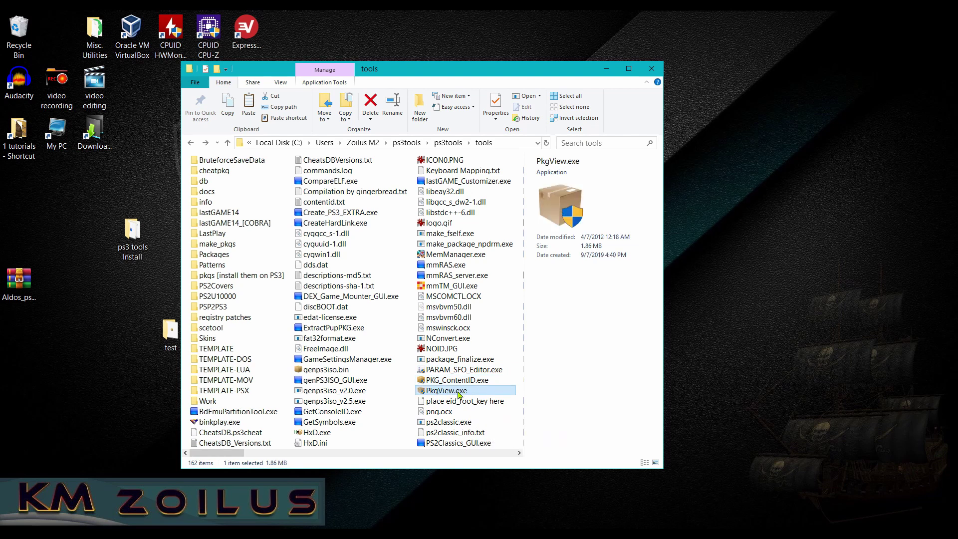
{"action": "right_click", "coordinate": [459, 397]}
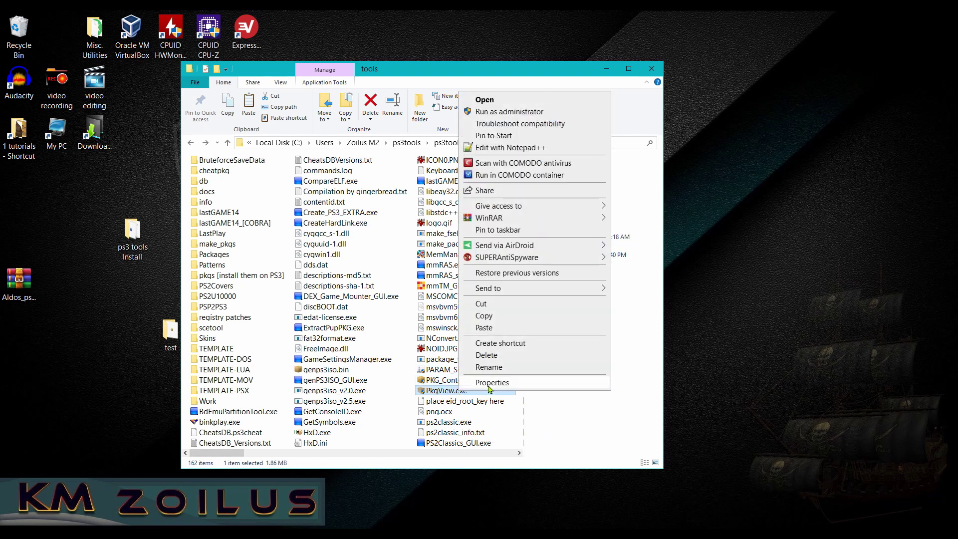
{"action": "left_click", "coordinate": [491, 382]}
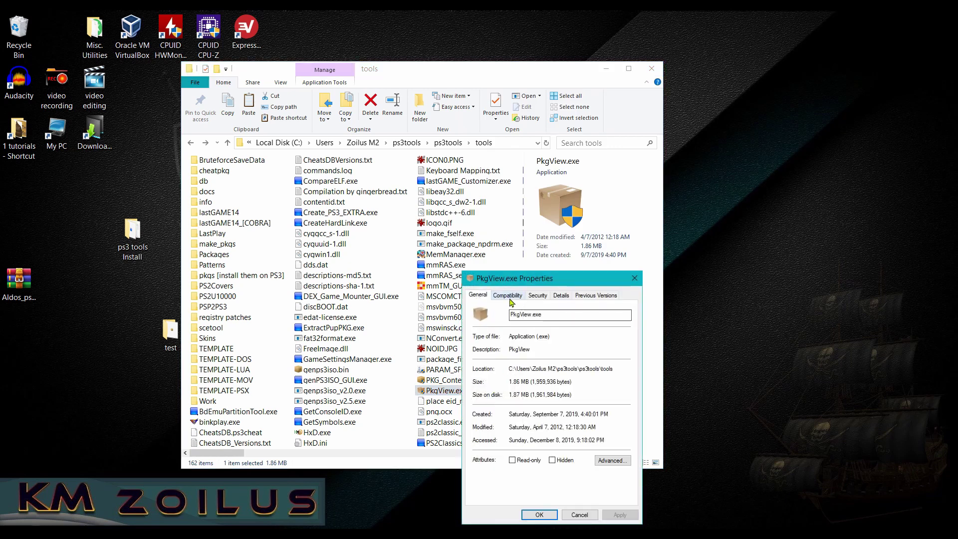
{"action": "left_click", "coordinate": [507, 295]}
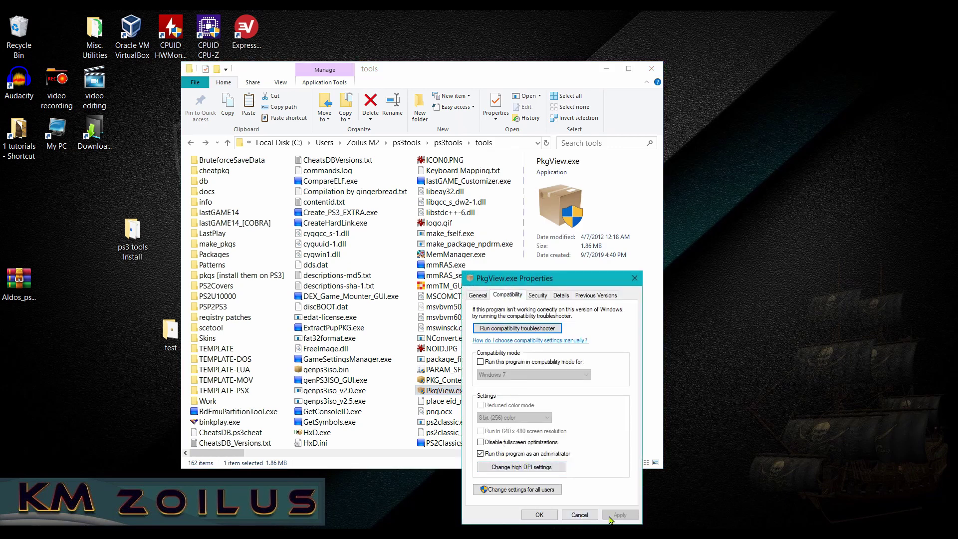
{"action": "left_click", "coordinate": [540, 515]}
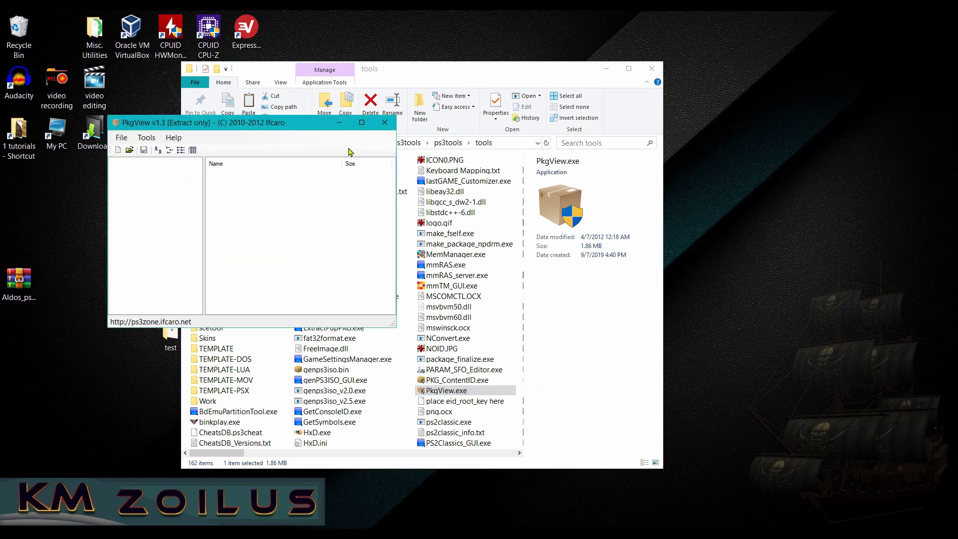
{"action": "left_click", "coordinate": [385, 122]}
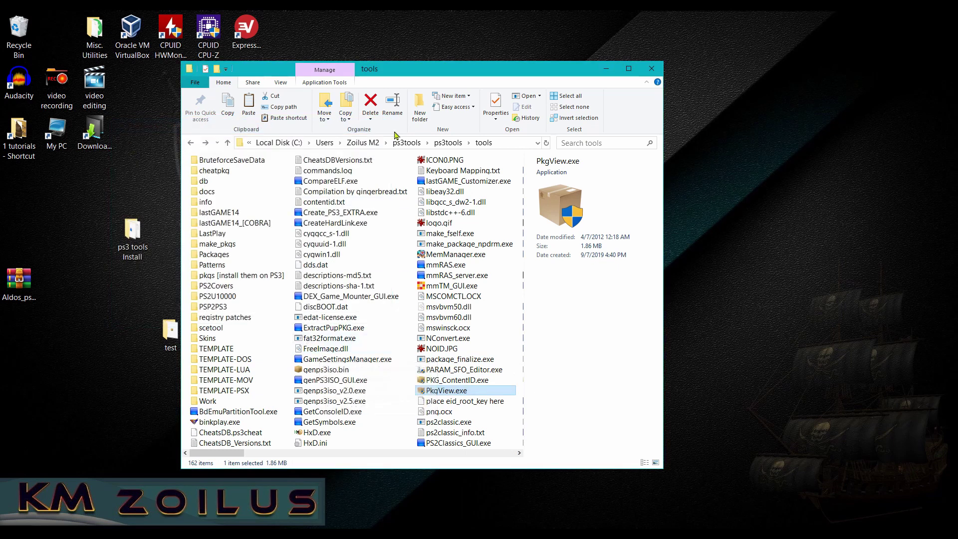
- Reopen the test folder from the desktop and check ManaGunZ_v1.38.pkg for the PKG Tools entry among its available actions
{"action": "left_click", "coordinate": [606, 69]}
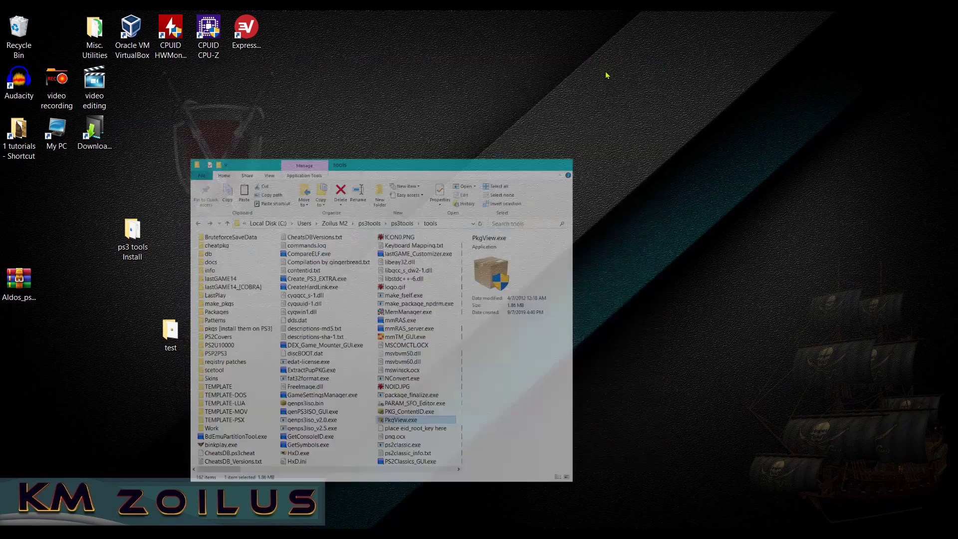
{"action": "double_click", "coordinate": [175, 335]}
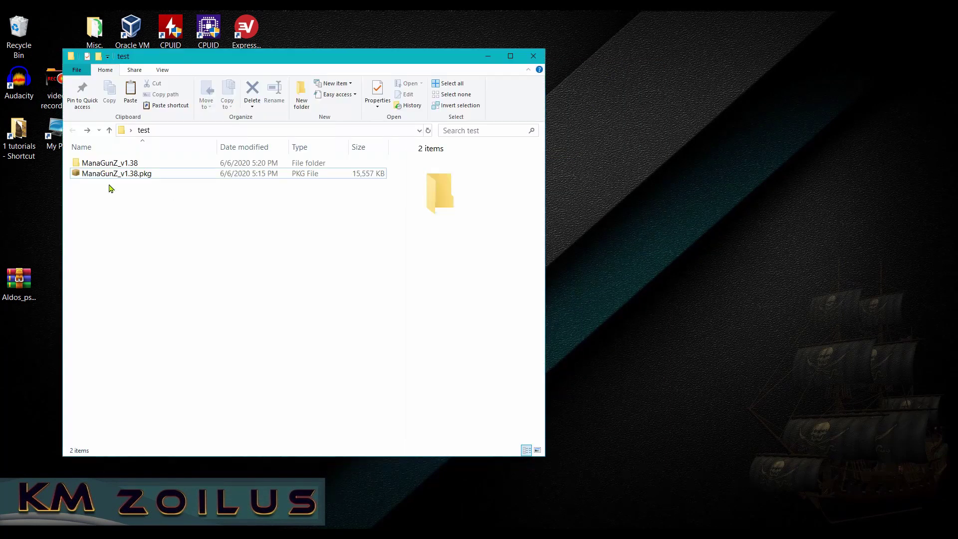
{"action": "right_click", "coordinate": [139, 175]}
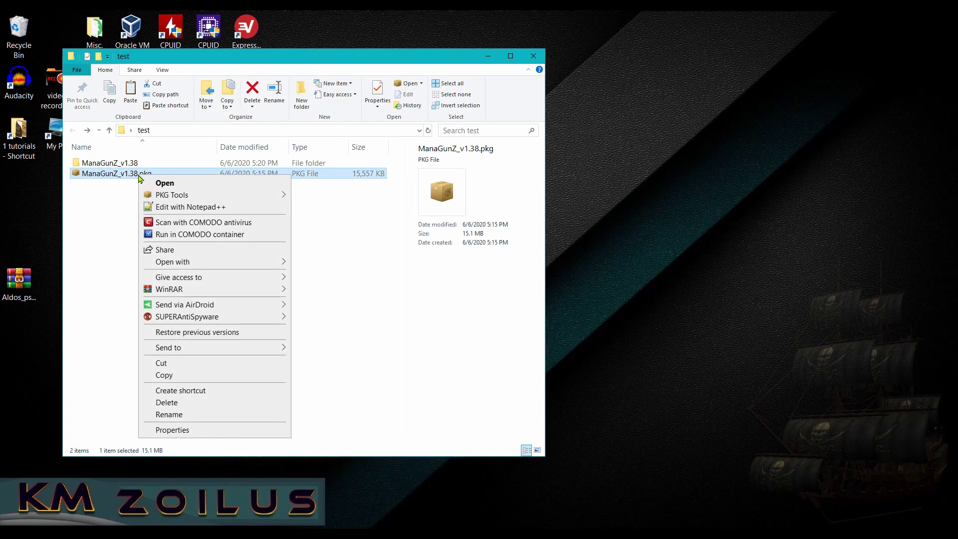
{"action": "mouse_move", "coordinate": [174, 198]}
{"action": "left_click", "coordinate": [111, 236]}
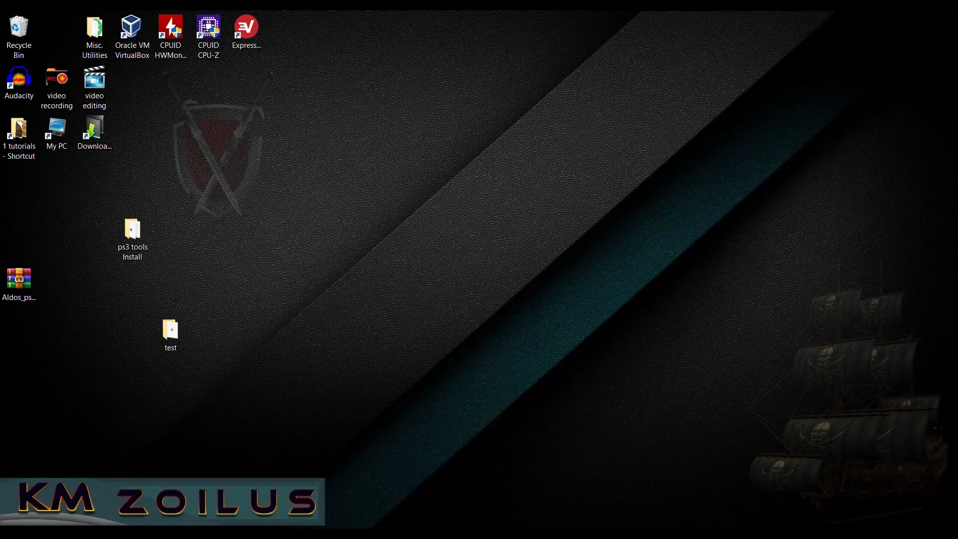
- Search Windows for "advanced sys" and open the advanced system settings
{"action": "key", "text": "super"}
{"action": "type", "text": "ad"}
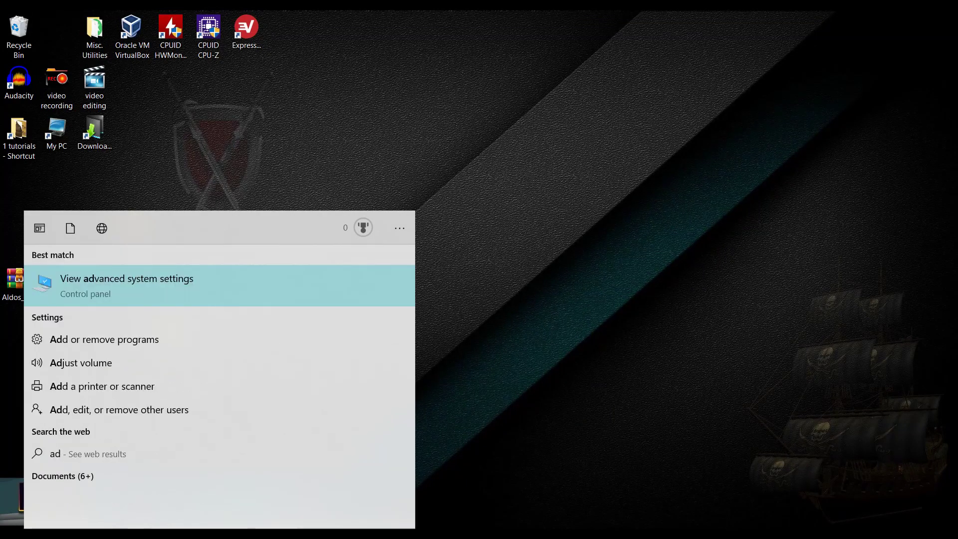
{"action": "type", "text": "vanced s"}
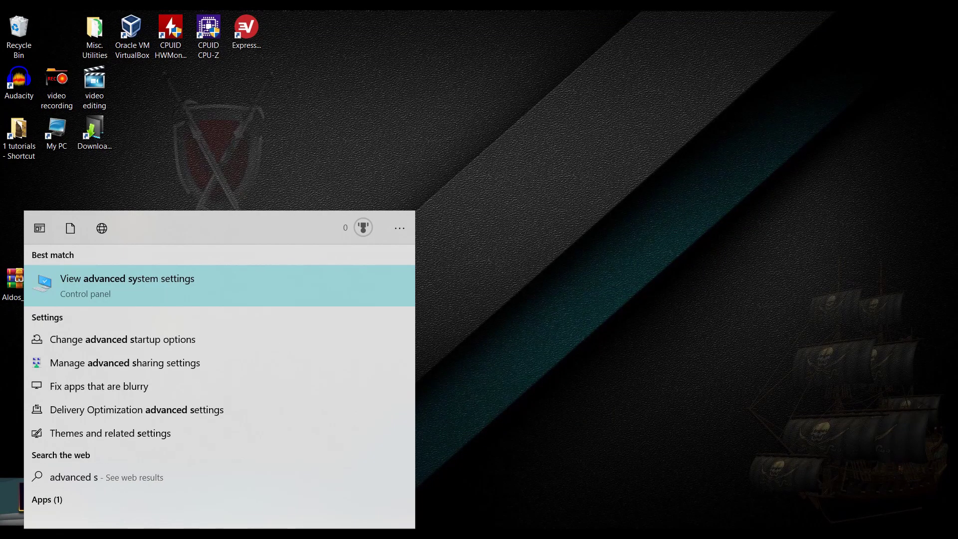
{"action": "type", "text": "ys"}
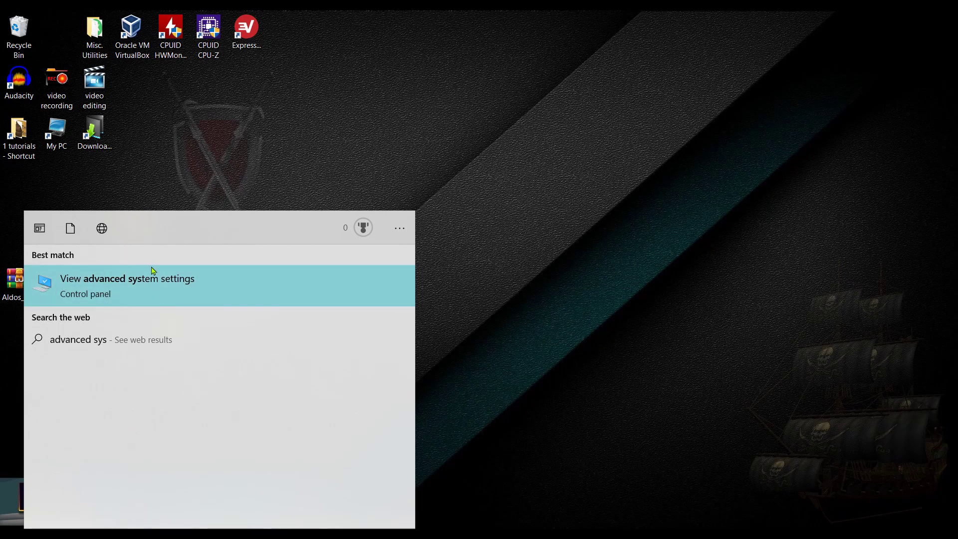
{"action": "left_click", "coordinate": [136, 290]}
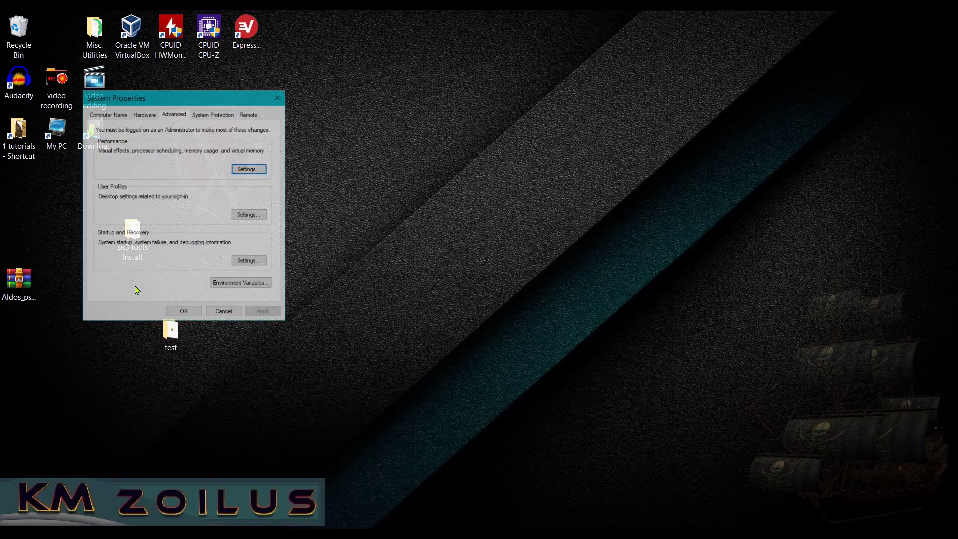
- Open the performance options from System Properties and show the Data Execution Prevention settings
{"action": "left_click_drag", "start_coordinate": [197, 101], "coordinate": [501, 115]}
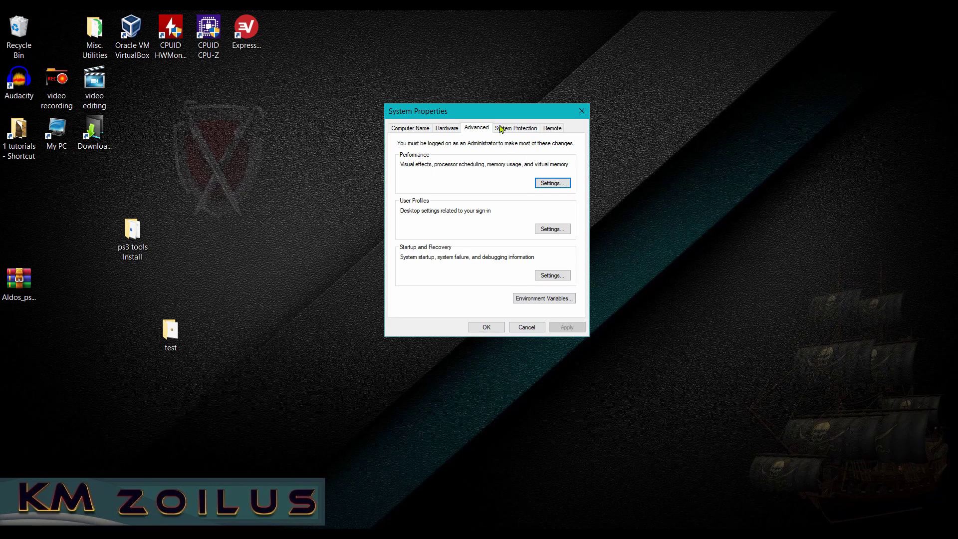
{"action": "left_click_drag", "start_coordinate": [497, 116], "coordinate": [552, 100]}
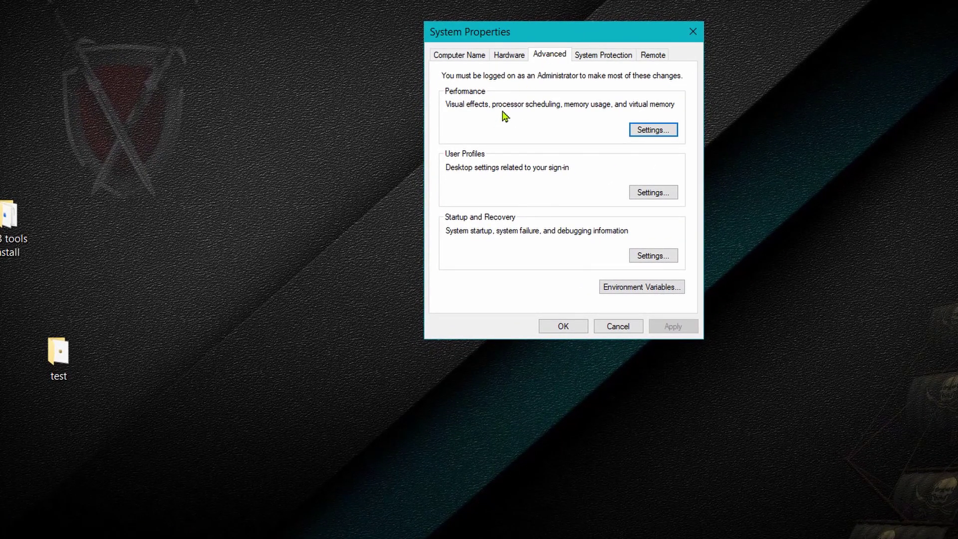
{"action": "left_click", "coordinate": [653, 133]}
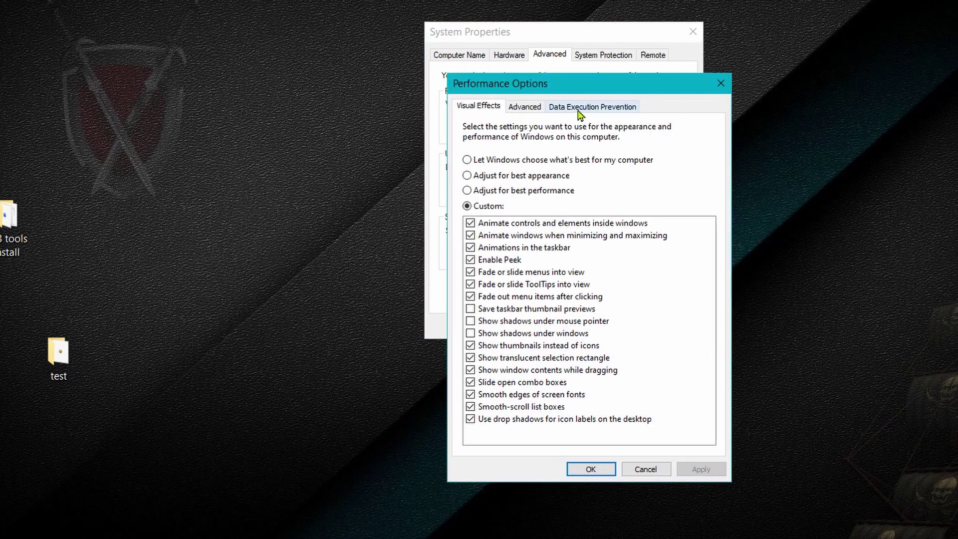
{"action": "left_click", "coordinate": [583, 111]}
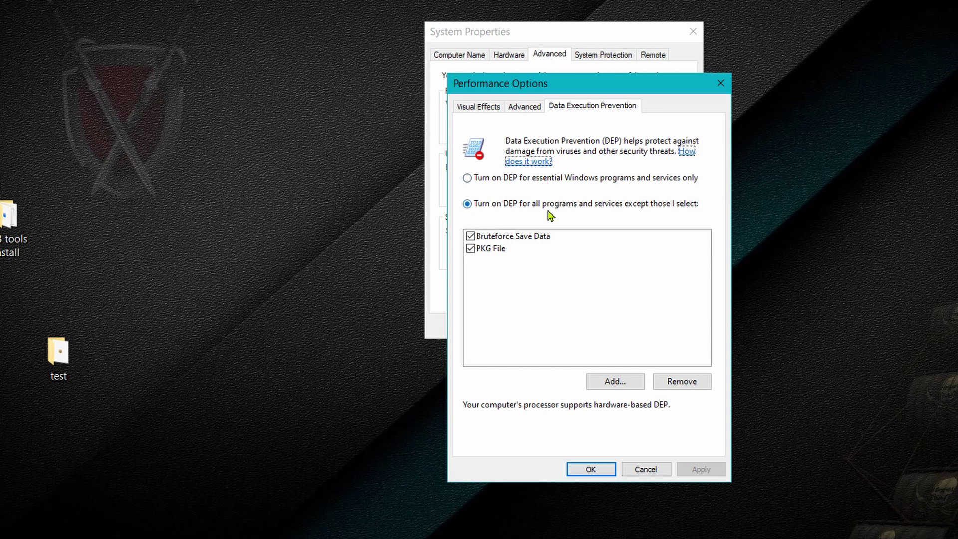
- Start adding a DEP exception and pick PKG_ContentID.exe from the ps3tools tools folder
{"action": "left_click", "coordinate": [606, 386]}
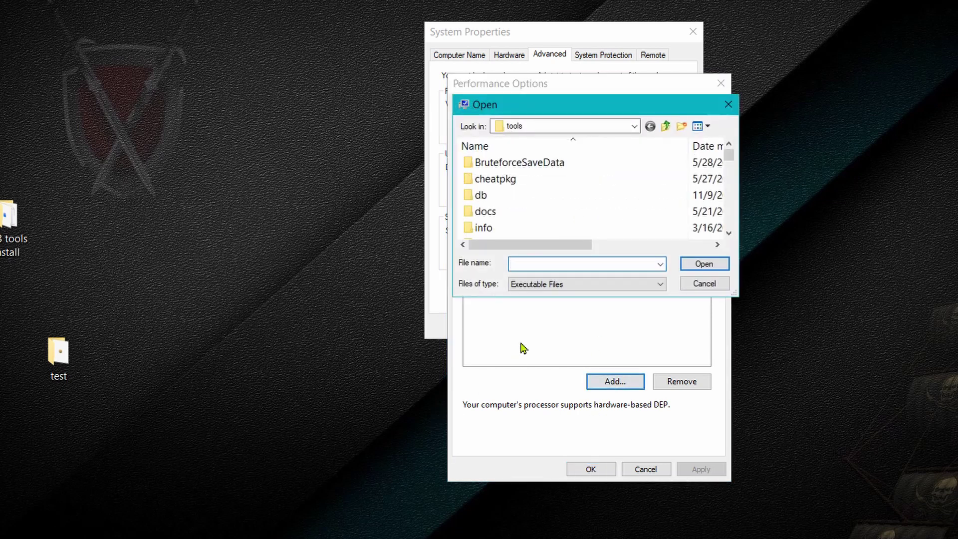
{"action": "left_click_drag", "start_coordinate": [588, 106], "coordinate": [733, 163]}
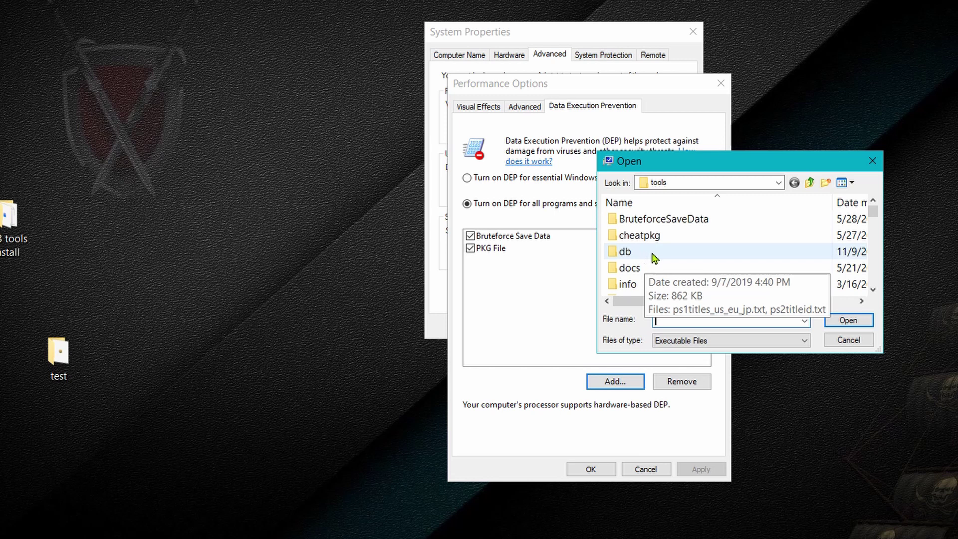
{"action": "left_click", "coordinate": [810, 183]}
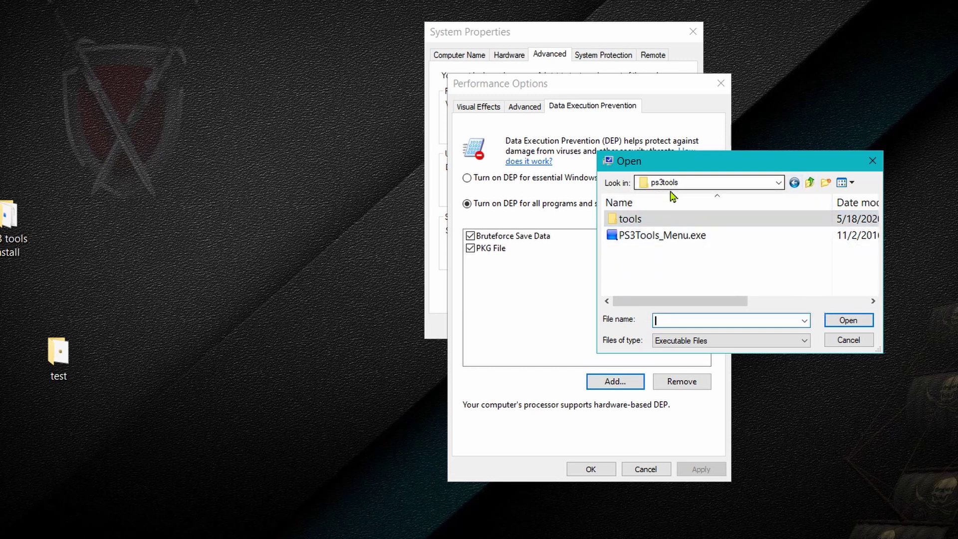
{"action": "double_click", "coordinate": [637, 222]}
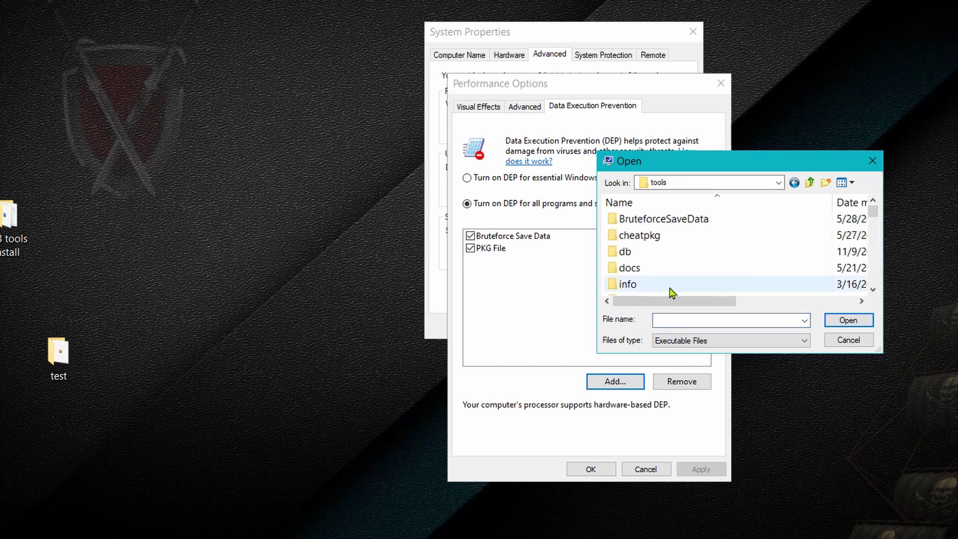
{"action": "scroll", "coordinate": [662, 256], "scroll_direction": "down", "scroll_amount": 3}
{"action": "scroll", "coordinate": [662, 252], "scroll_direction": "down", "scroll_amount": 5}
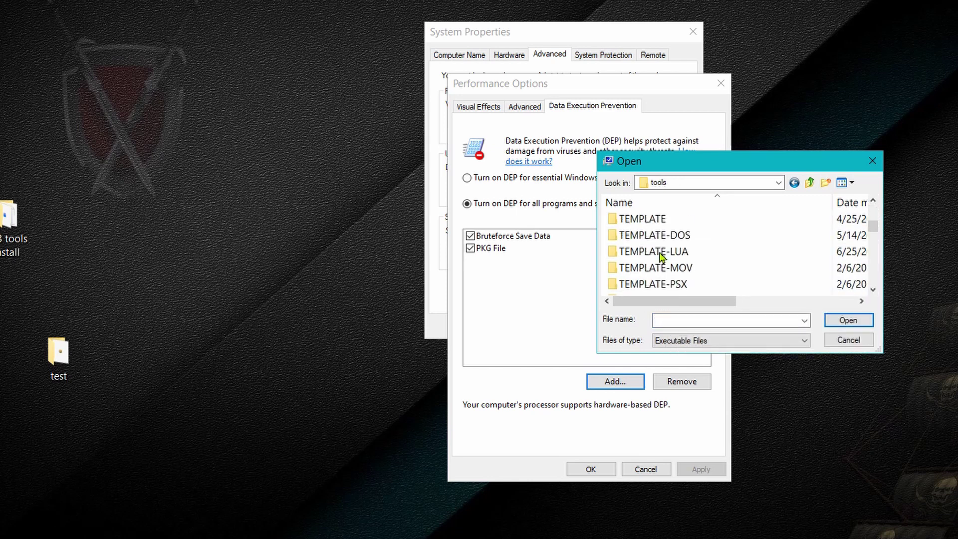
{"action": "scroll", "coordinate": [662, 255], "scroll_direction": "down", "scroll_amount": 2}
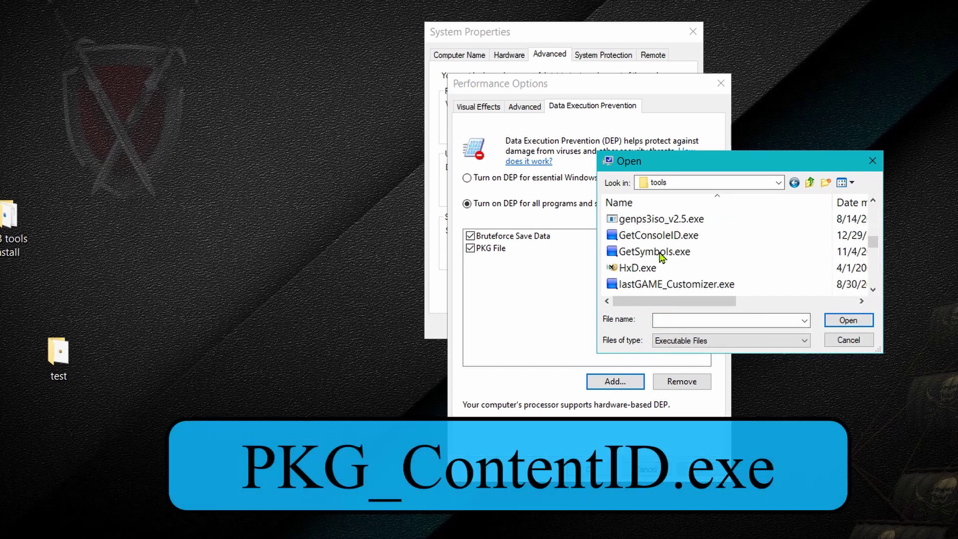
{"action": "scroll", "coordinate": [662, 255], "scroll_direction": "down", "scroll_amount": 4}
{"action": "left_click", "coordinate": [659, 258]}
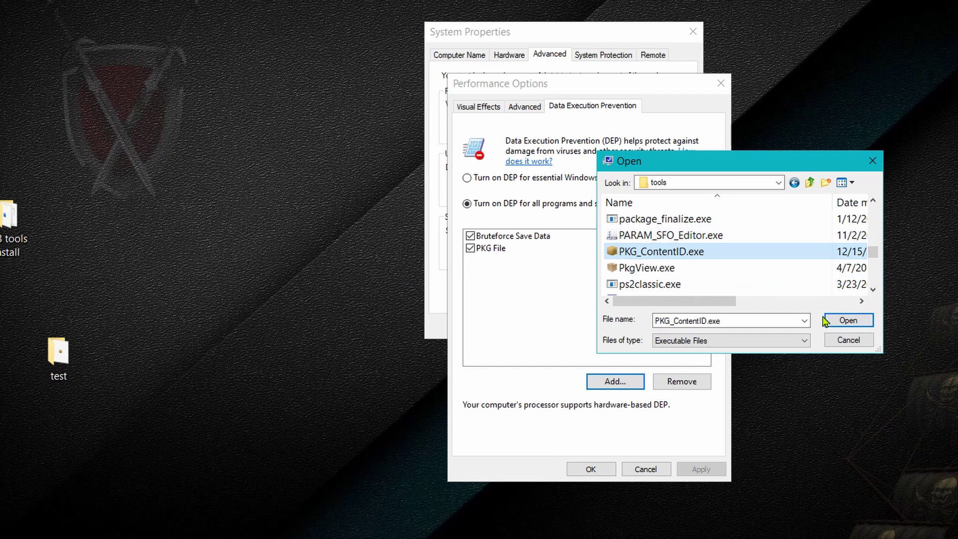
- Pick BruteforceSaveData.exe from the BruteforceSaveData folder as the DEP exception, then dismiss the file picker and all system settings windows without adding it
{"action": "left_click_drag", "start_coordinate": [872, 252], "coordinate": [874, 207]}
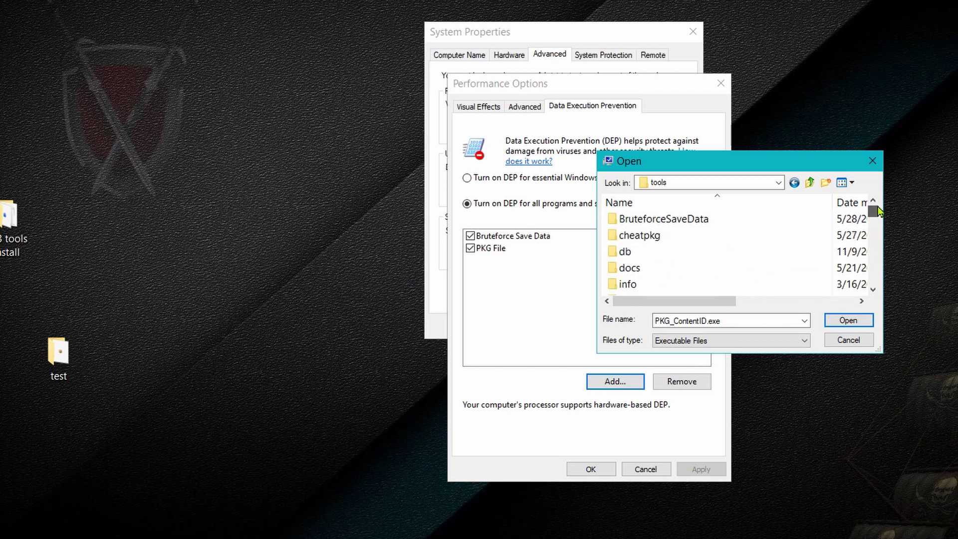
{"action": "double_click", "coordinate": [719, 220]}
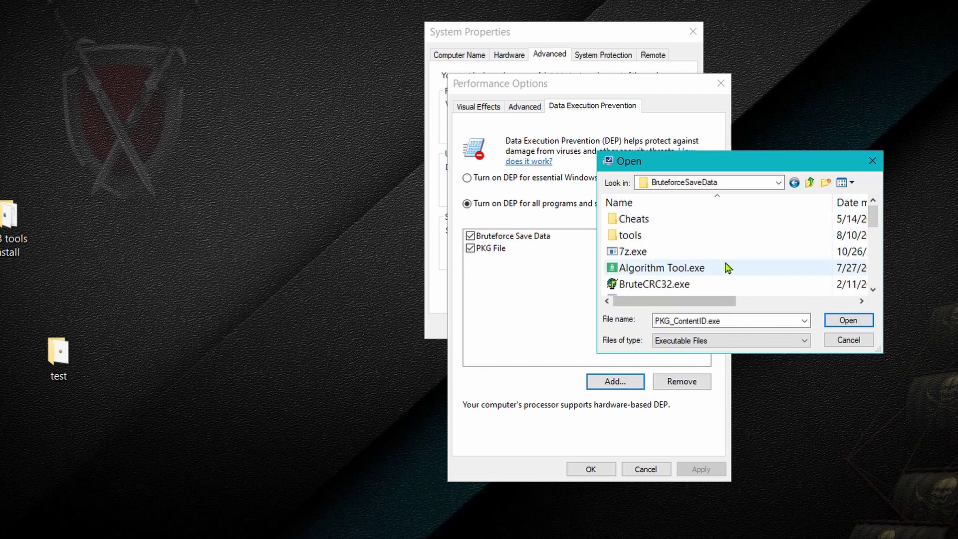
{"action": "scroll", "coordinate": [725, 263], "scroll_direction": "down", "scroll_amount": 2}
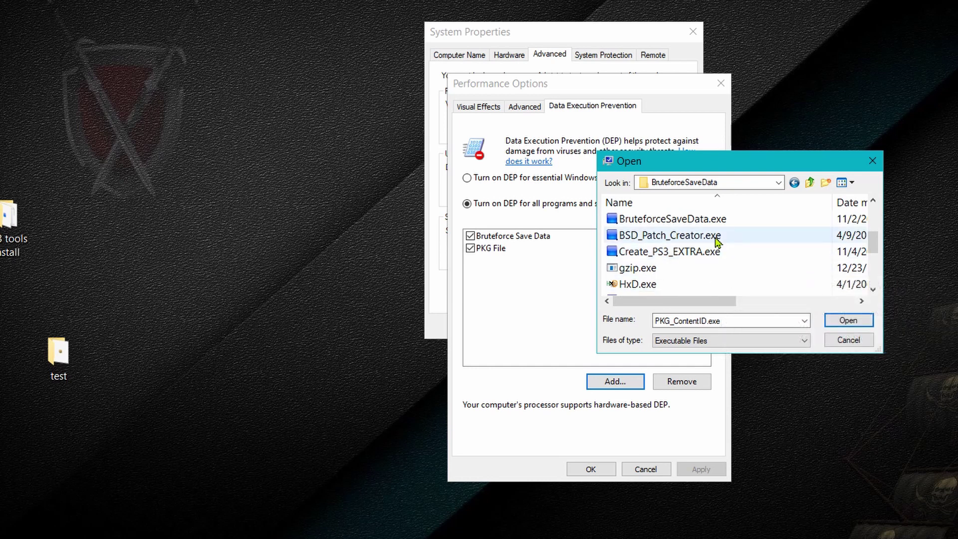
{"action": "left_click", "coordinate": [704, 220]}
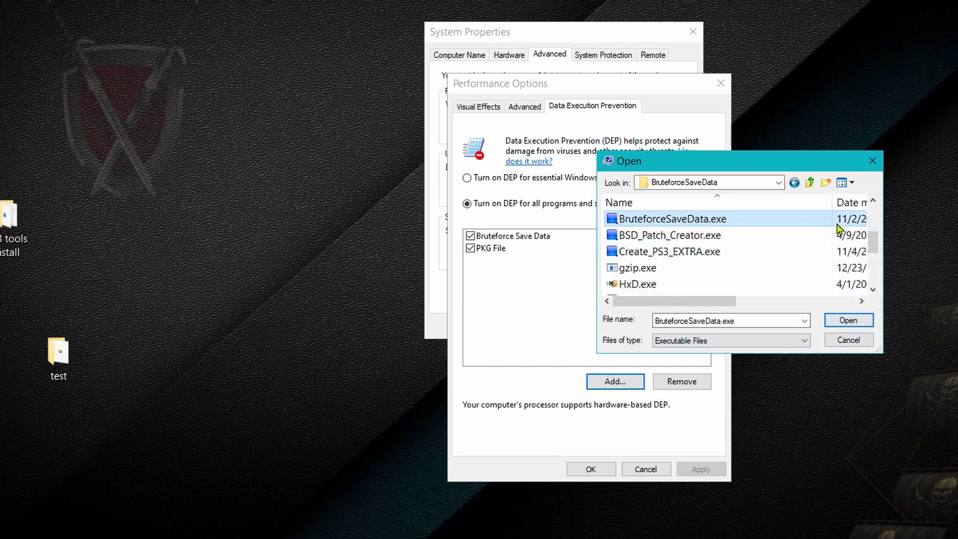
{"action": "left_click", "coordinate": [872, 161]}
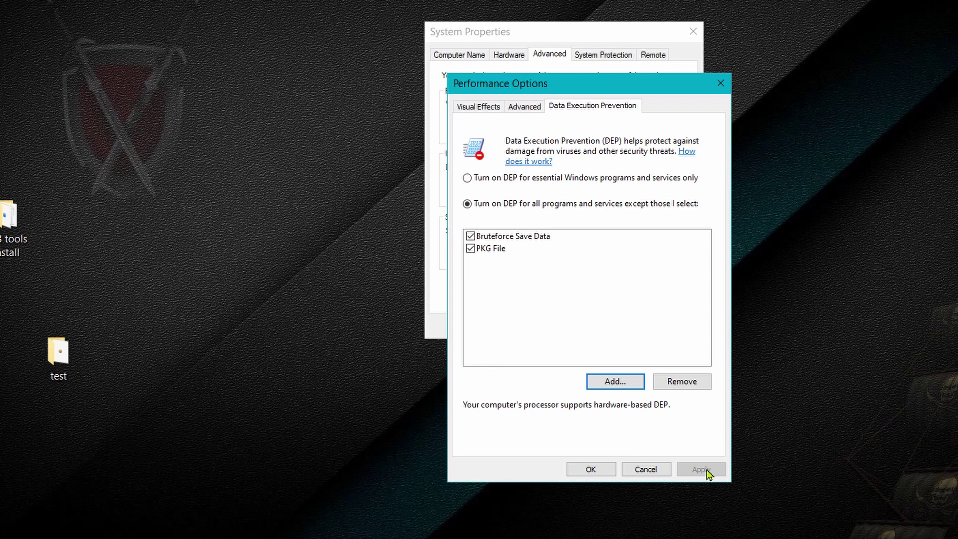
{"action": "left_click", "coordinate": [721, 84]}
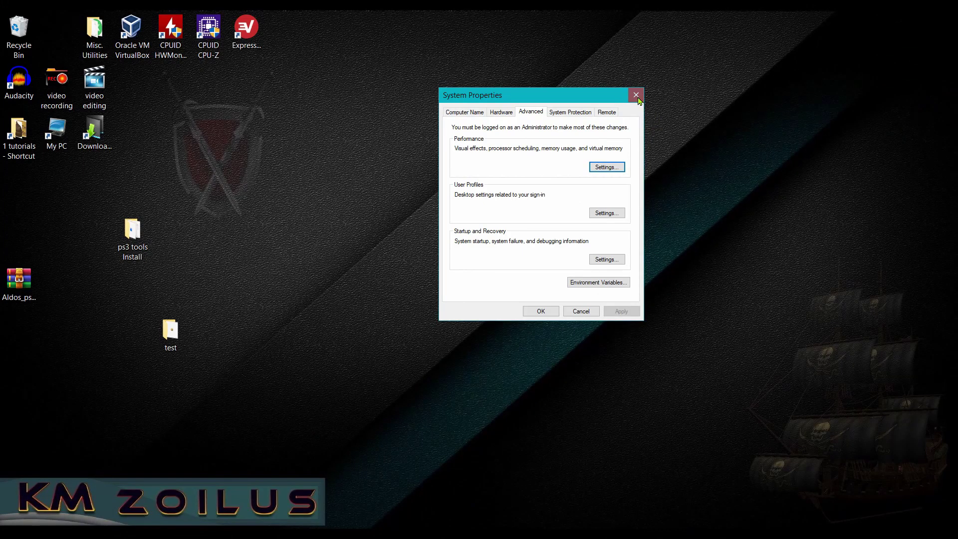
{"action": "left_click", "coordinate": [696, 37]}
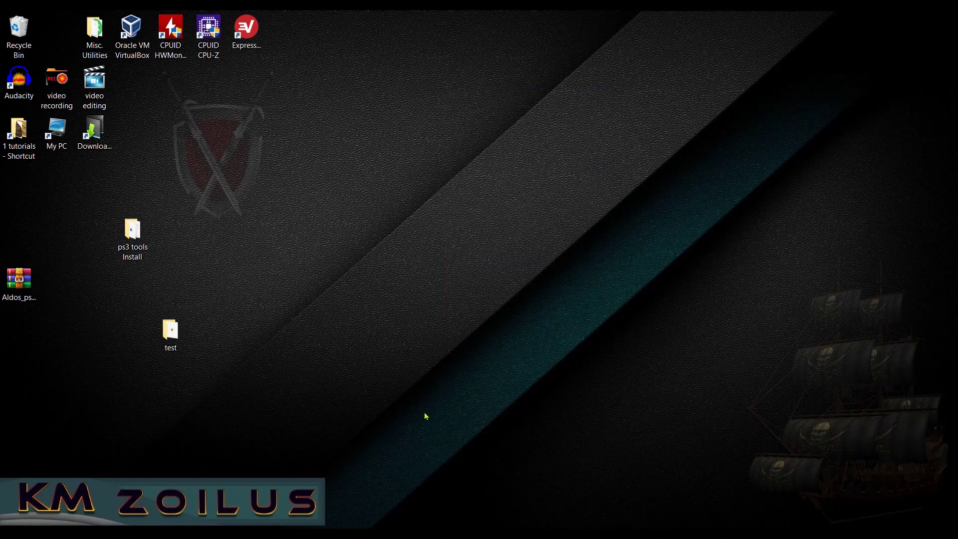
- Test that PKG_ContentID.exe launches from the tools folder, then close the program and the folder
{"action": "mouse_move", "coordinate": [232, 529]}
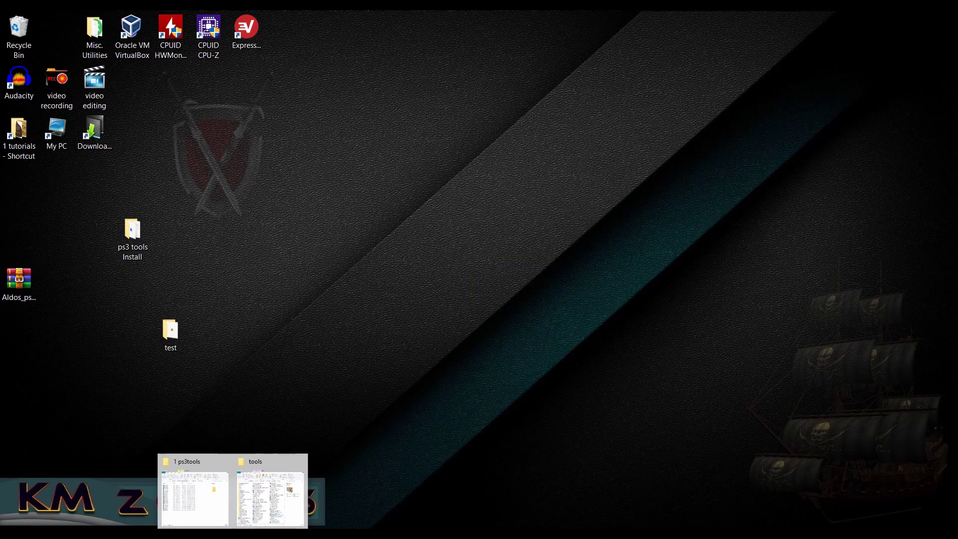
{"action": "left_click", "coordinate": [266, 492]}
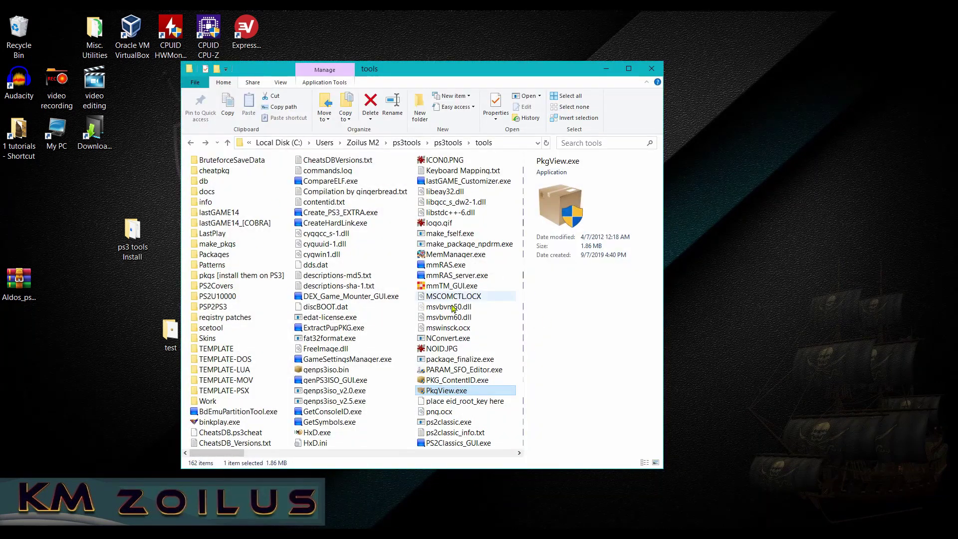
{"action": "left_click", "coordinate": [448, 382]}
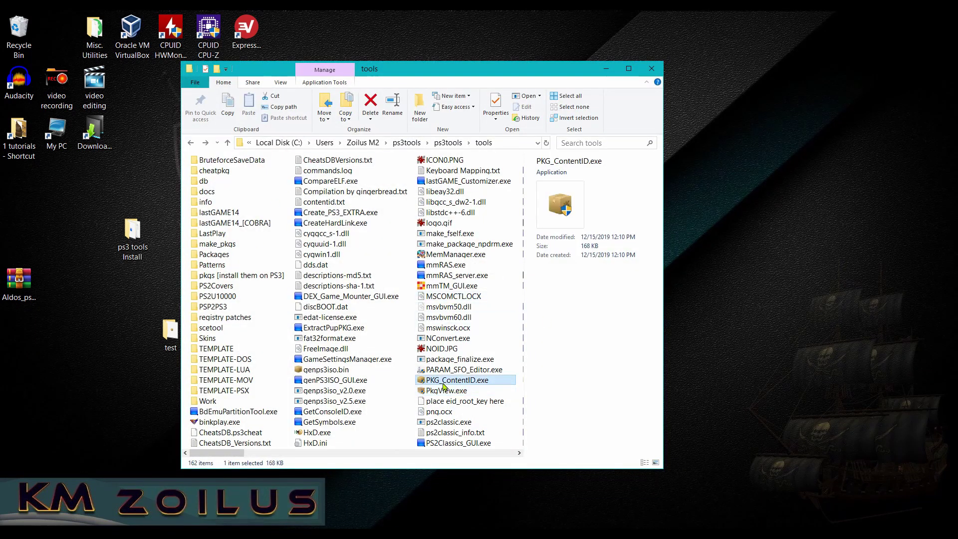
{"action": "double_click", "coordinate": [467, 382]}
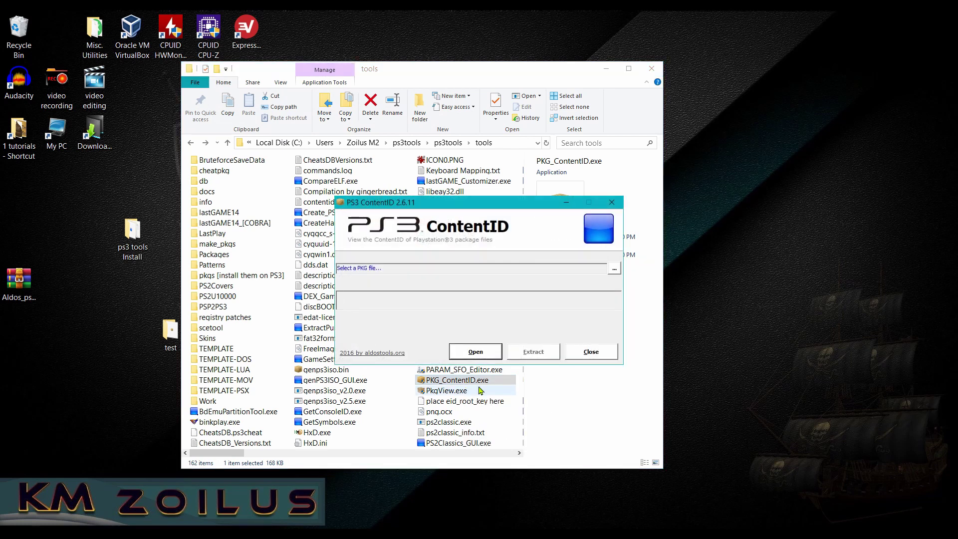
{"action": "left_click", "coordinate": [609, 205]}
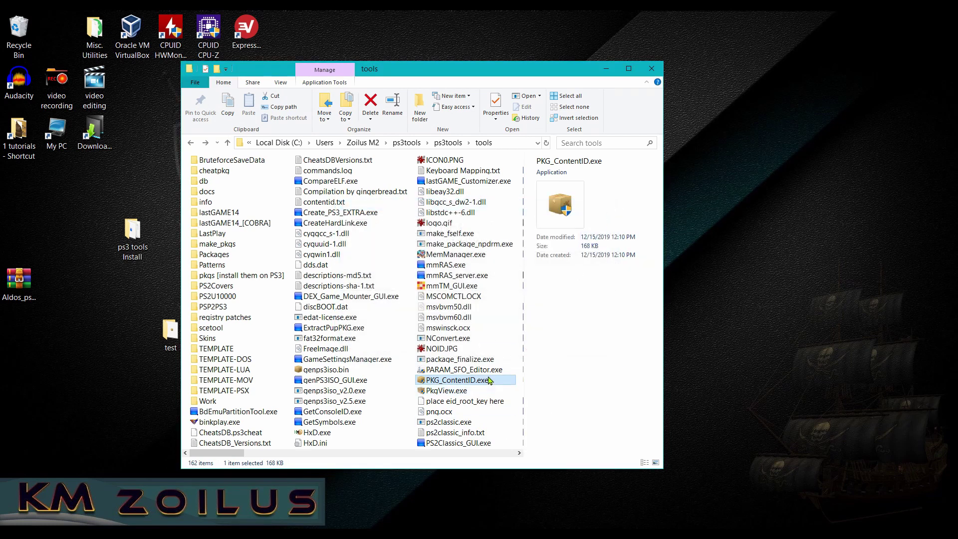
{"action": "left_click", "coordinate": [651, 69]}
- Open the test folder from the desktop and view the PKG Tools options available for ManaGunZ_v1.38.pkg
{"action": "double_click", "coordinate": [179, 331]}
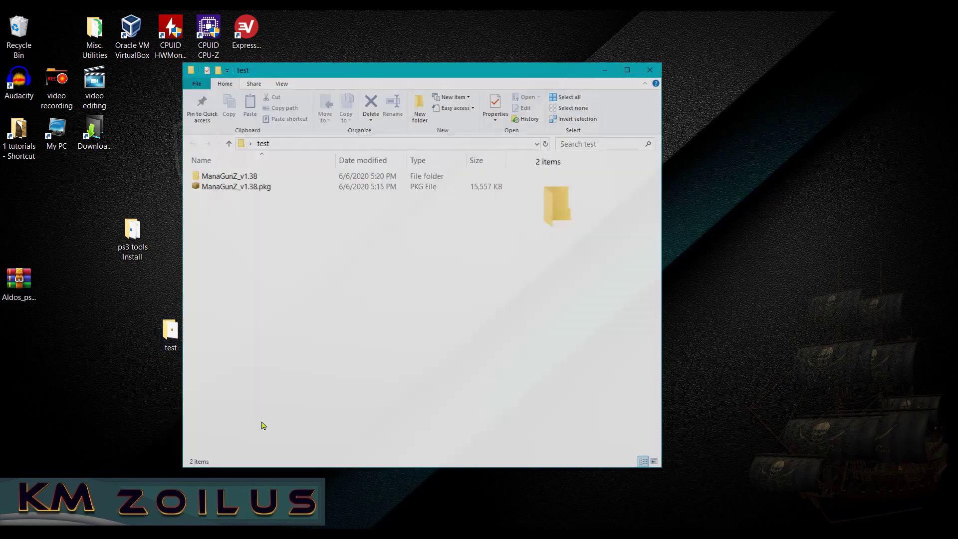
{"action": "left_click", "coordinate": [258, 189]}
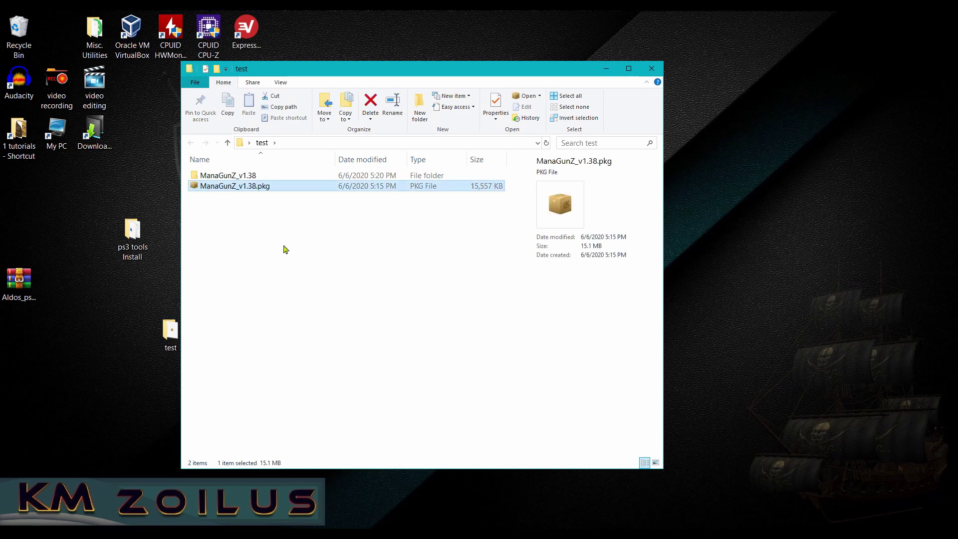
{"action": "right_click", "coordinate": [251, 190]}
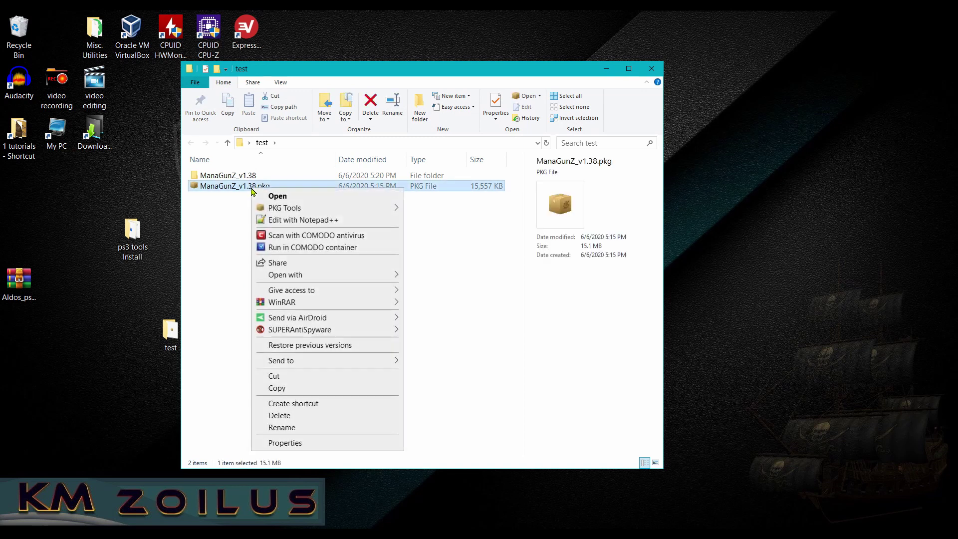
{"action": "mouse_move", "coordinate": [279, 211]}
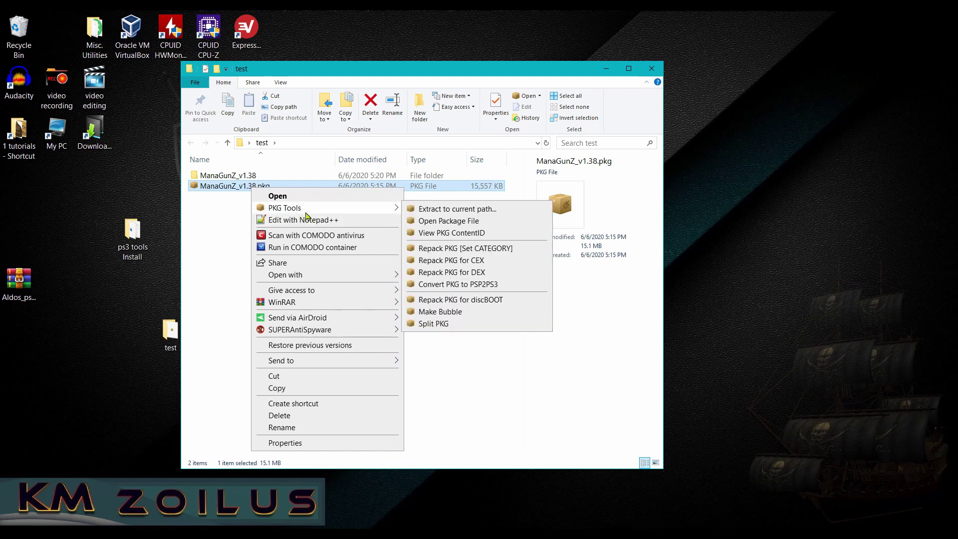
{"action": "mouse_move", "coordinate": [385, 208]}
{"action": "left_click", "coordinate": [462, 414]}
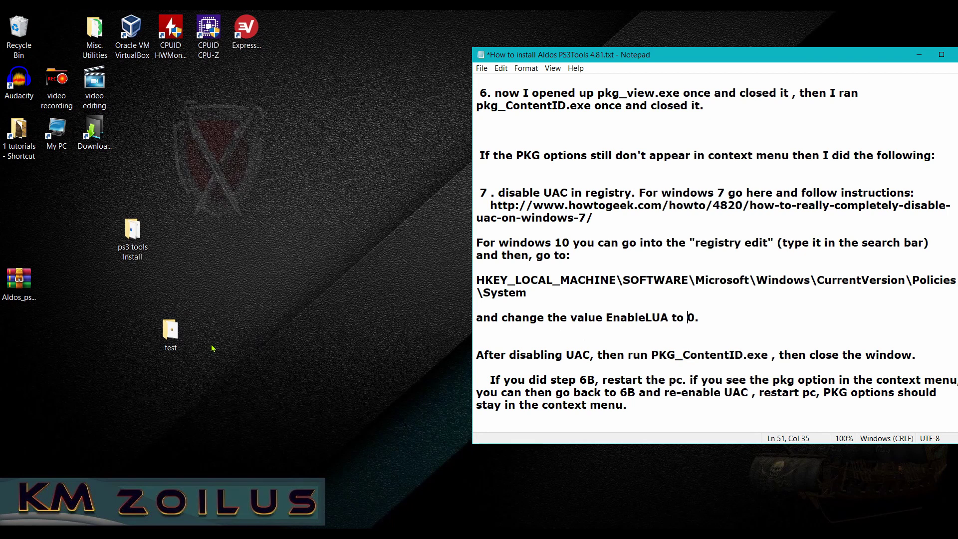
- Review step 7 of the install notes, highlighting the howtogeek link for disabling UAC on Windows 7
{"action": "left_click", "coordinate": [478, 192]}
{"action": "left_click_drag", "start_coordinate": [478, 192], "coordinate": [637, 219]}
{"action": "left_click", "coordinate": [644, 206]}
{"action": "left_click_drag", "start_coordinate": [490, 205], "coordinate": [587, 232]}
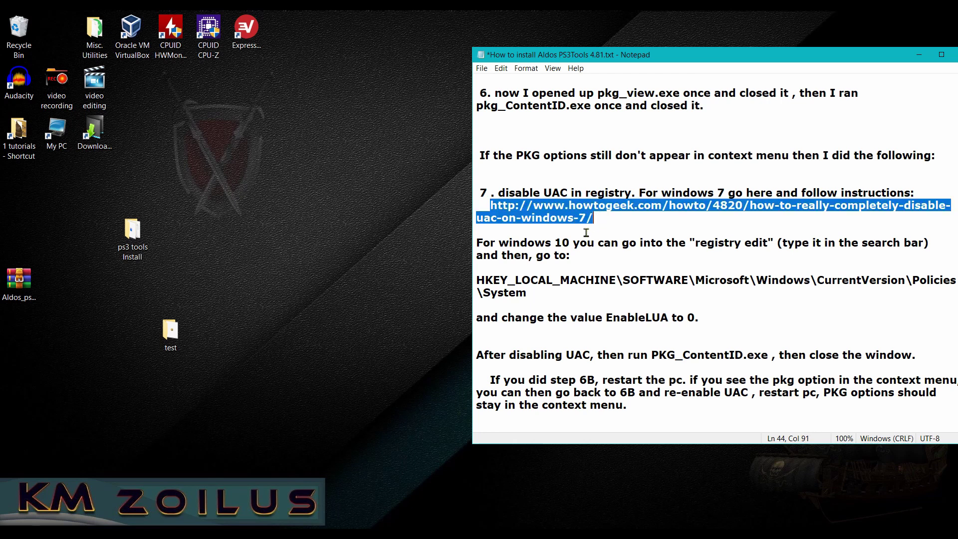
{"action": "left_click", "coordinate": [599, 220]}
{"action": "left_click_drag", "start_coordinate": [491, 205], "coordinate": [600, 223]}
{"action": "left_click", "coordinate": [601, 223]}
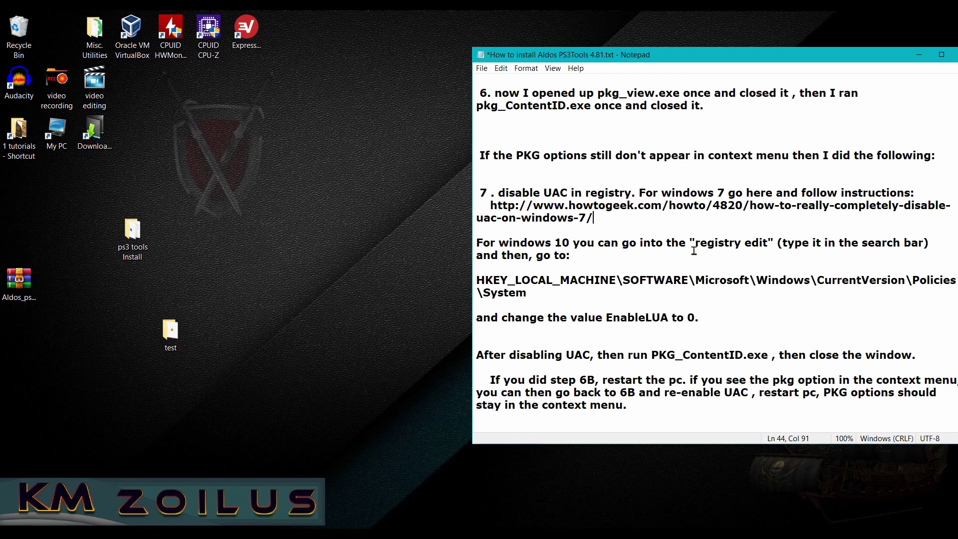
- Review the Windows 10 UAC instructions in the notes, highlighting the registry editor, Policies\System path, EnableLUA value and PKG_ContentID.exe
{"action": "left_click_drag", "start_coordinate": [700, 244], "coordinate": [767, 247]}
{"action": "left_click", "coordinate": [737, 263]}
{"action": "left_click", "coordinate": [477, 281]}
{"action": "left_click_drag", "start_coordinate": [478, 281], "coordinate": [529, 294]}
{"action": "left_click", "coordinate": [607, 317]}
{"action": "left_click_drag", "start_coordinate": [607, 317], "coordinate": [669, 318]}
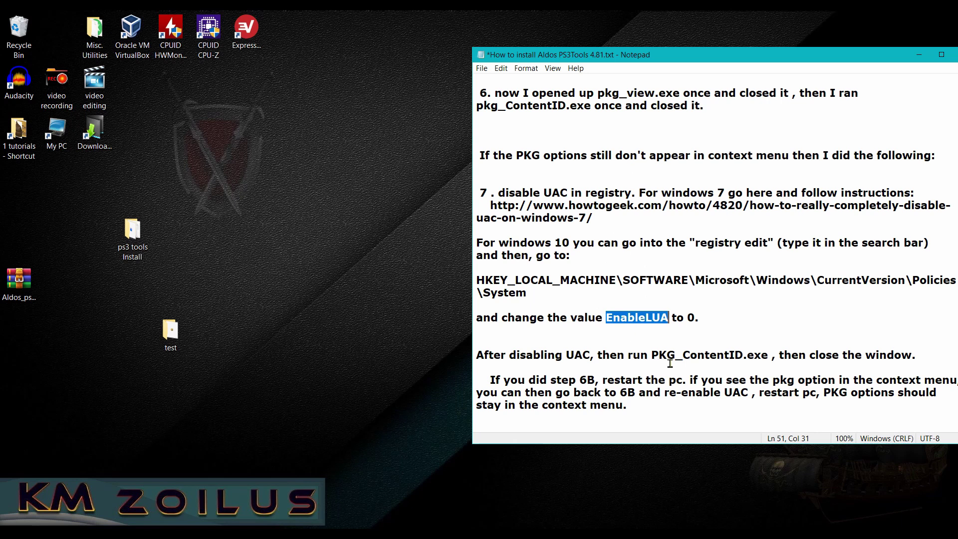
{"action": "left_click_drag", "start_coordinate": [651, 355], "coordinate": [764, 354]}
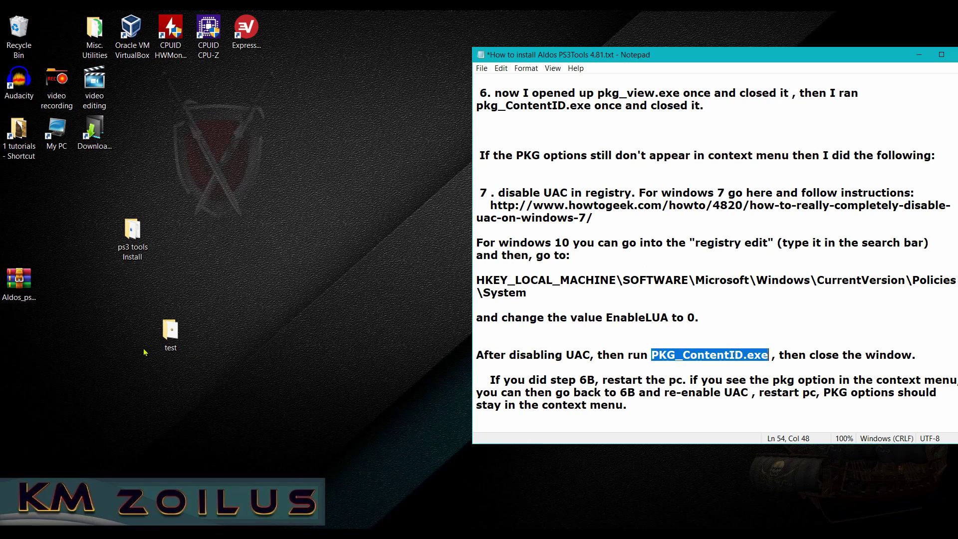
- Reopen the test folder, check ManaGunZ_v1.38.pkg for the PKG Tools options, and close the folder
{"action": "double_click", "coordinate": [170, 332]}
{"action": "left_click", "coordinate": [234, 186]}
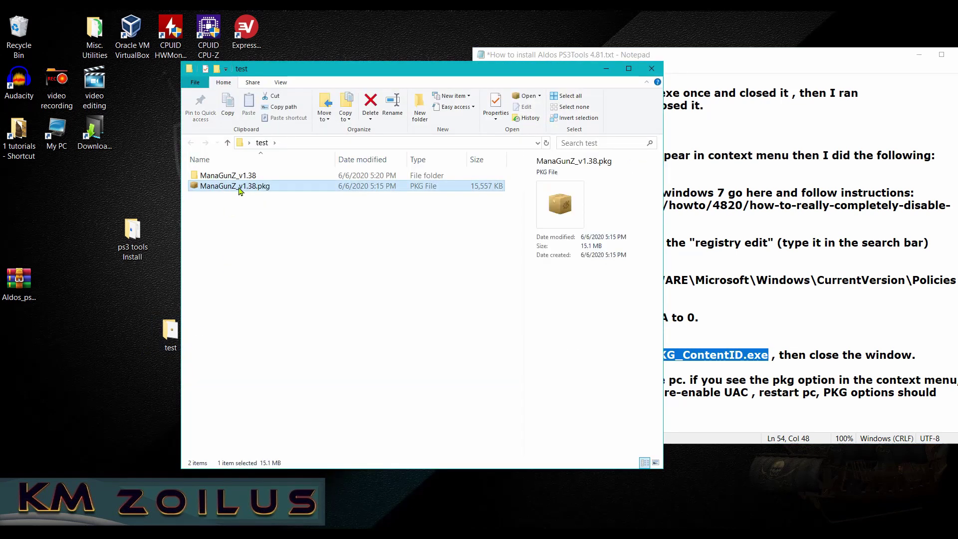
{"action": "right_click", "coordinate": [239, 186]}
{"action": "mouse_move", "coordinate": [251, 205]}
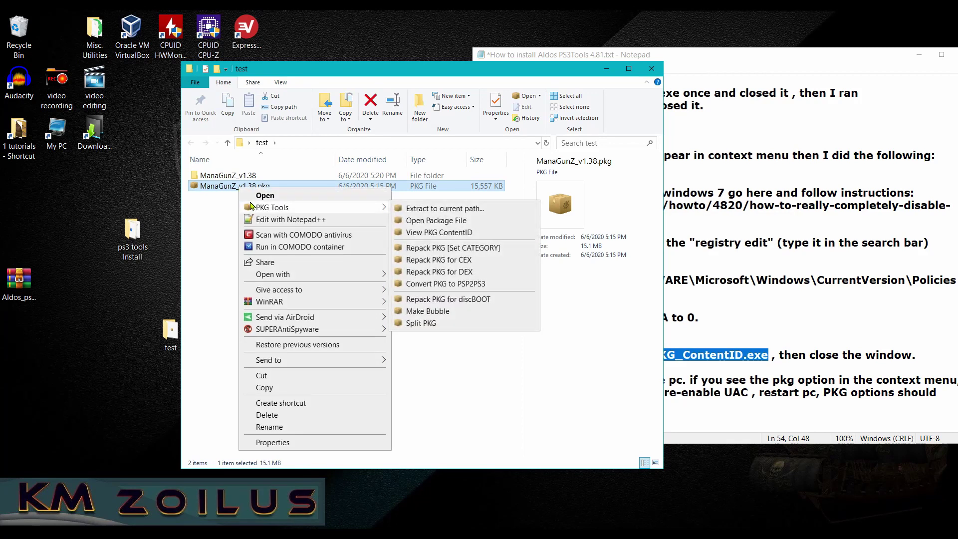
{"action": "left_click", "coordinate": [651, 68]}
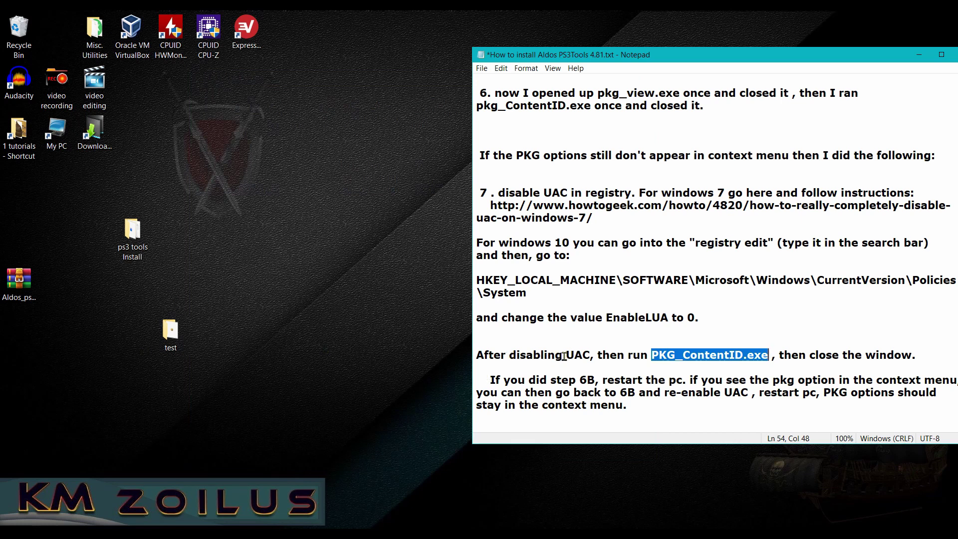
- Revisit the UAC and EnableLUA lines in the notes, then recheck the PKG Tools options of ManaGunZ_v1.38.pkg in the test folder
{"action": "left_click_drag", "start_coordinate": [566, 355], "coordinate": [590, 355]}
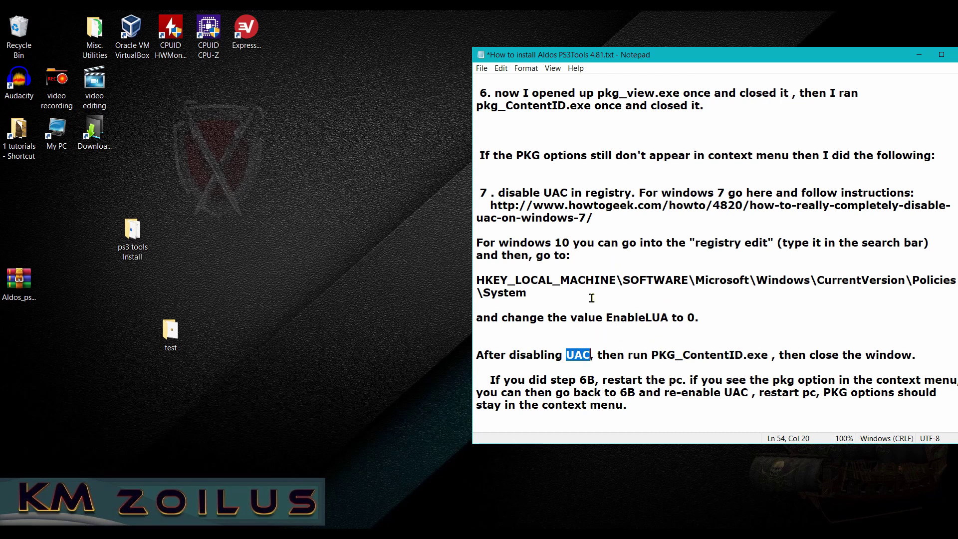
{"action": "left_click", "coordinate": [685, 321]}
{"action": "double_click", "coordinate": [179, 337]}
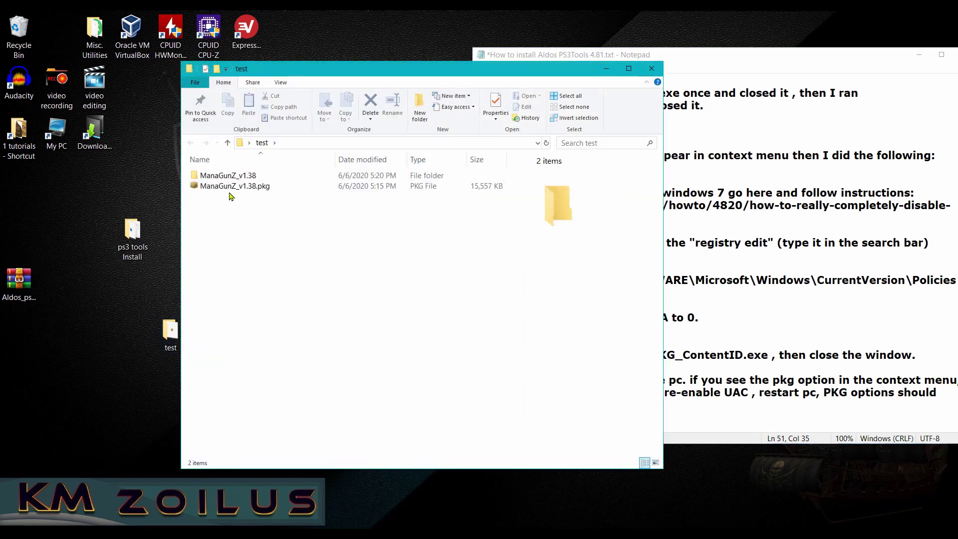
{"action": "left_click", "coordinate": [231, 191]}
{"action": "right_click", "coordinate": [231, 190]}
{"action": "mouse_move", "coordinate": [259, 215]}
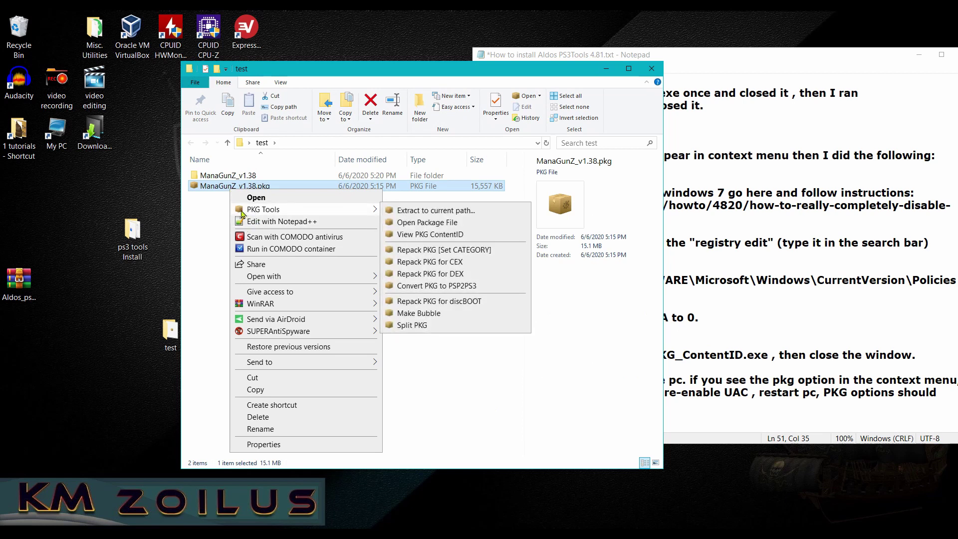
{"action": "left_click", "coordinate": [218, 214]}
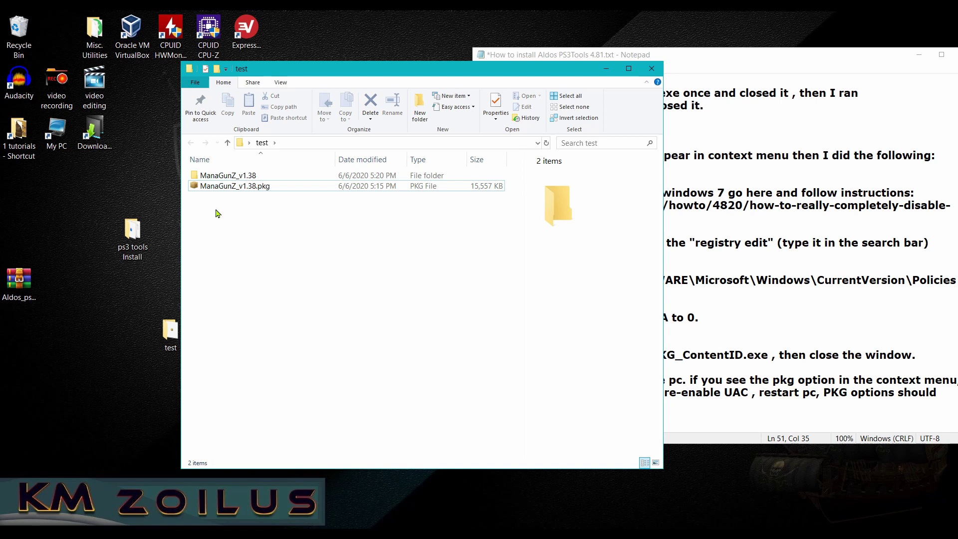
{"action": "left_click", "coordinate": [651, 68]}
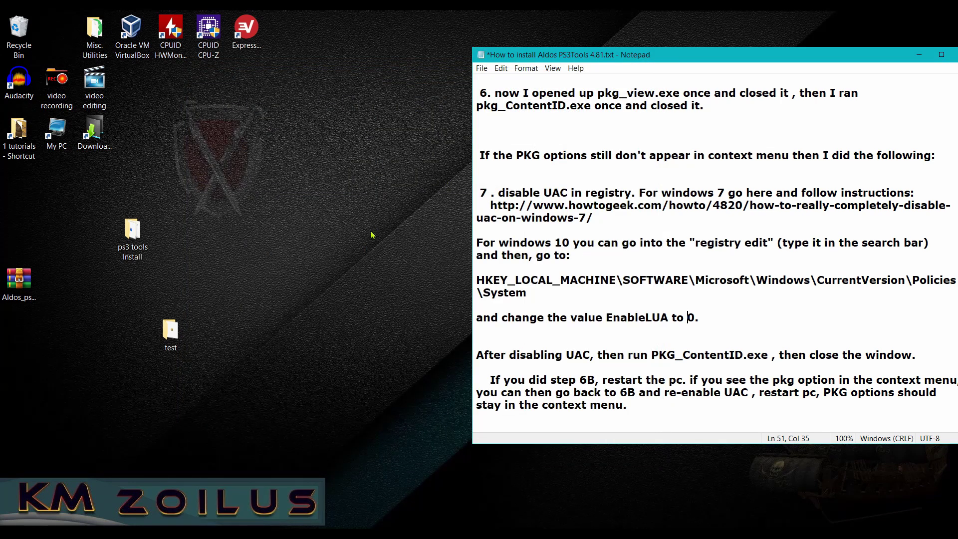